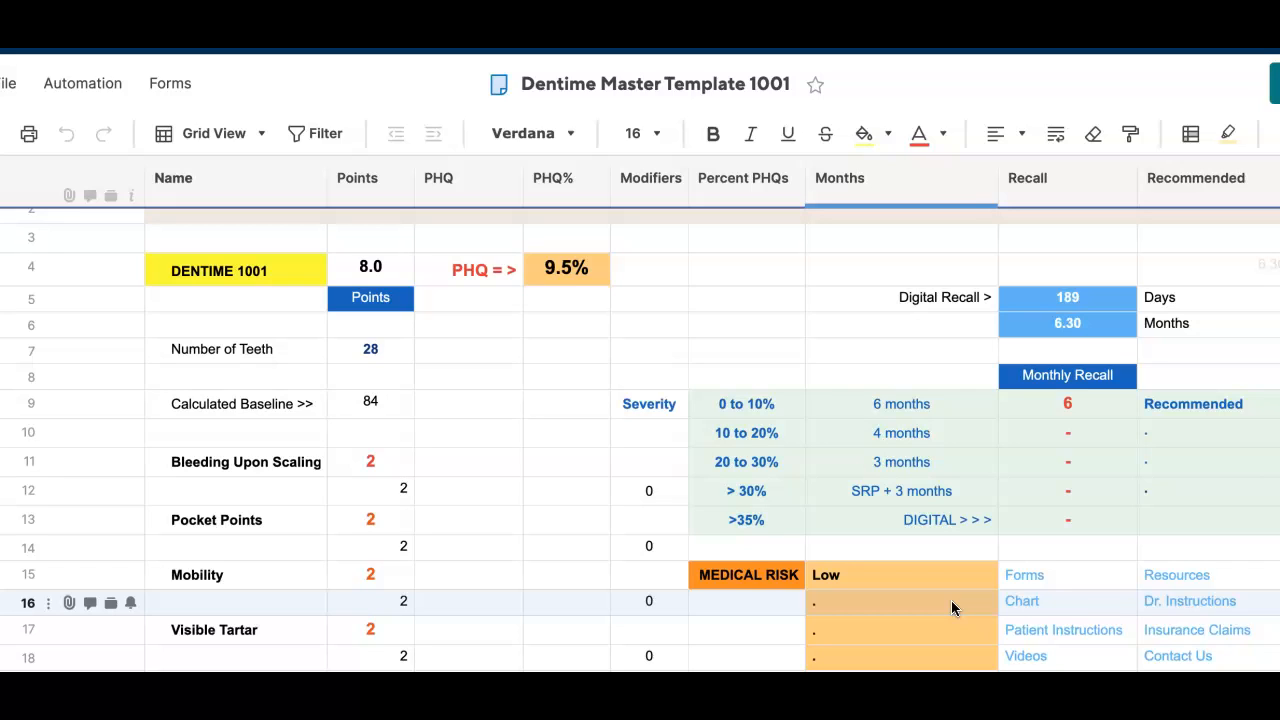
pyautogui.click(952, 520)
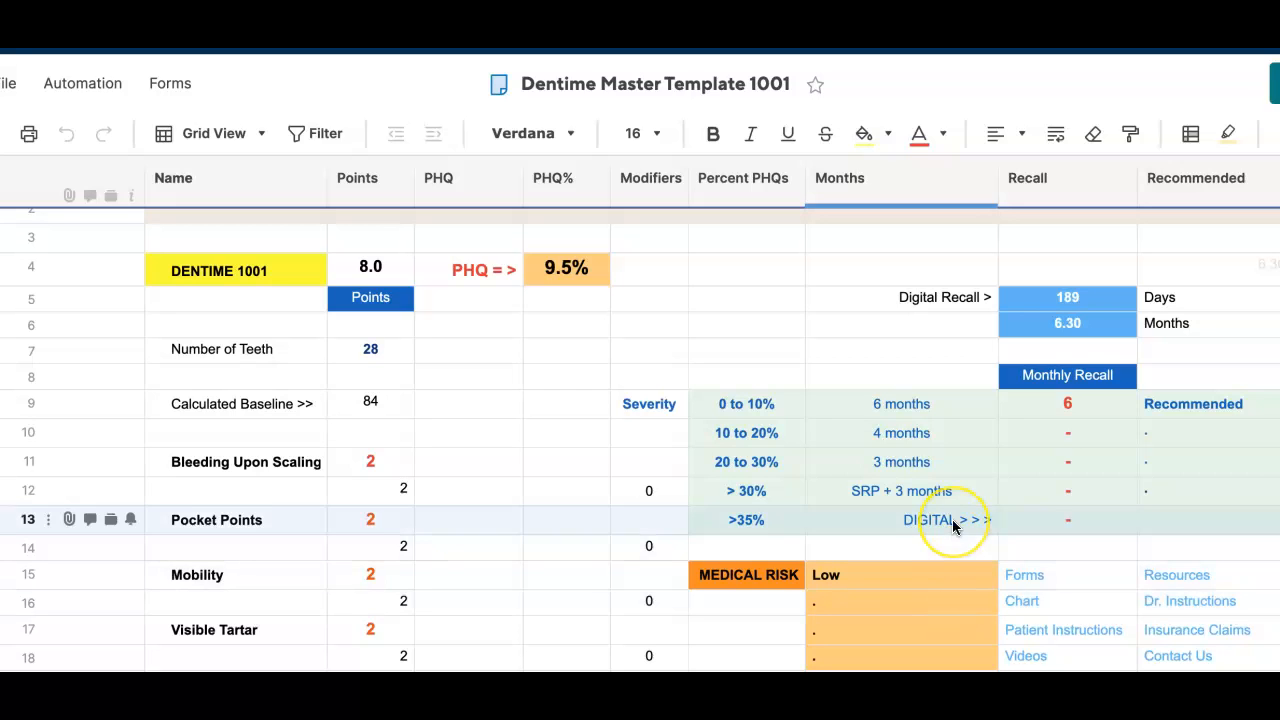
pyautogui.click(811, 355)
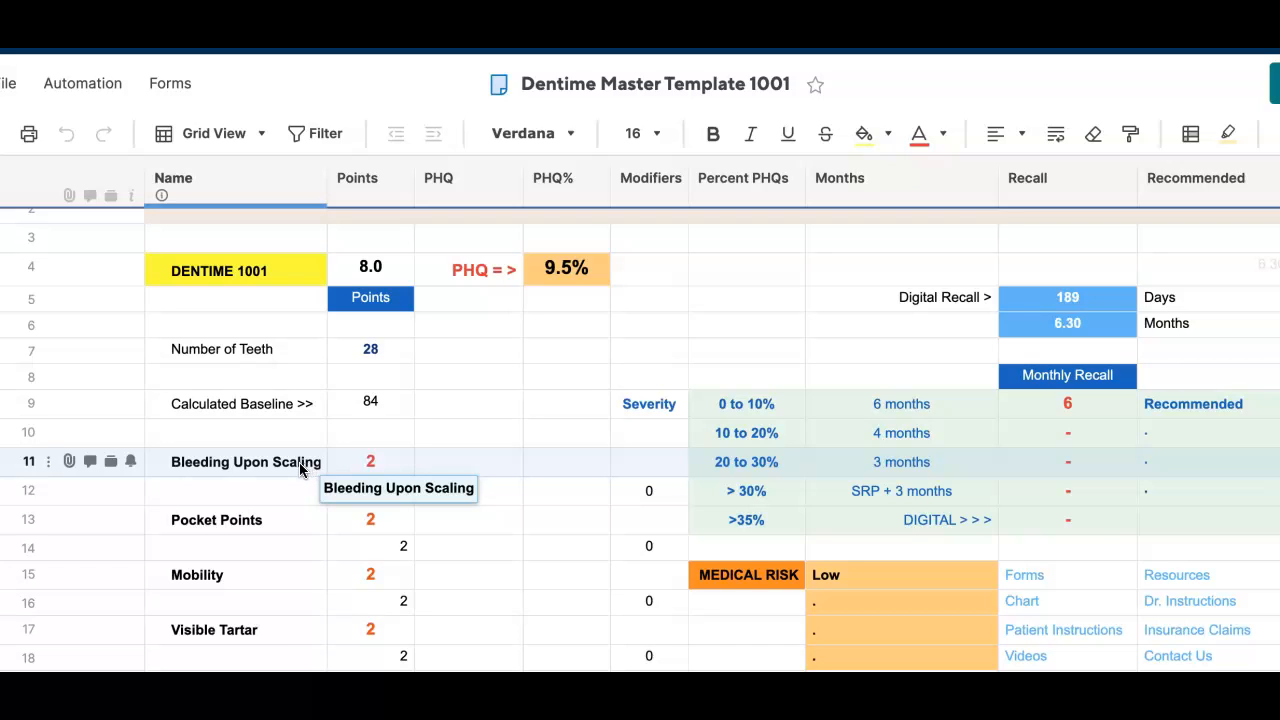
pyautogui.click(366, 462)
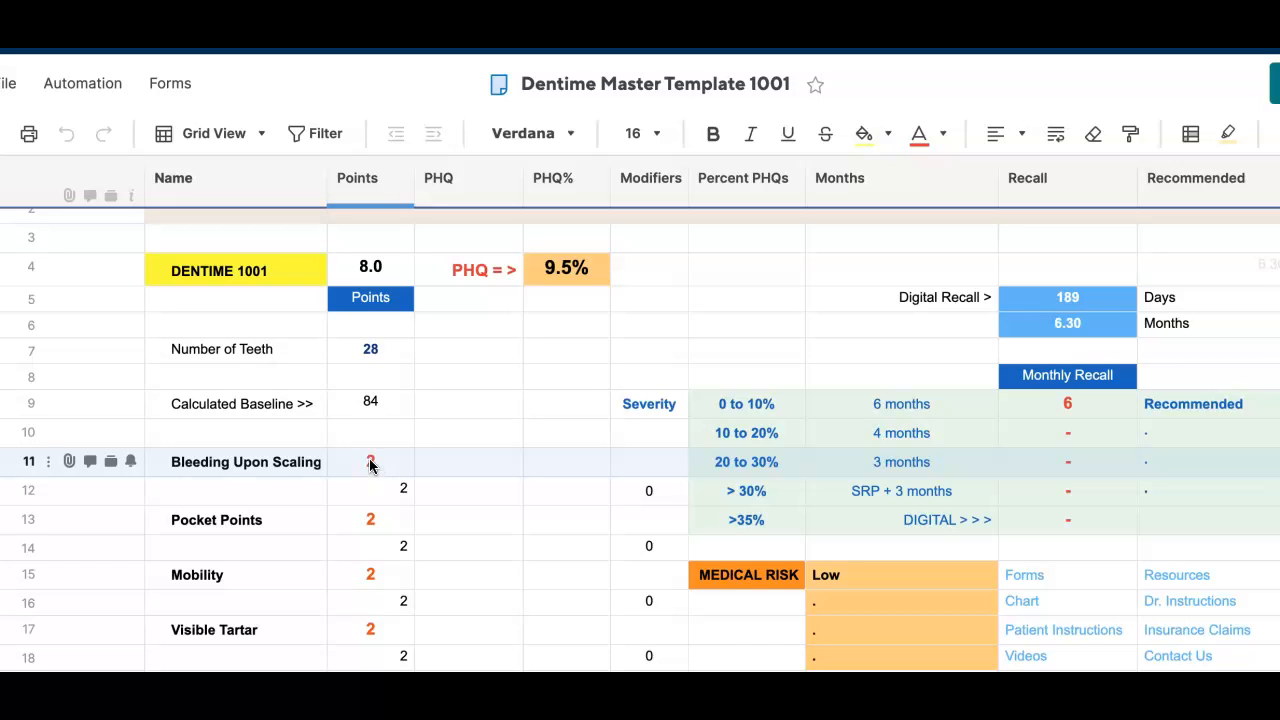
pyautogui.click(650, 494)
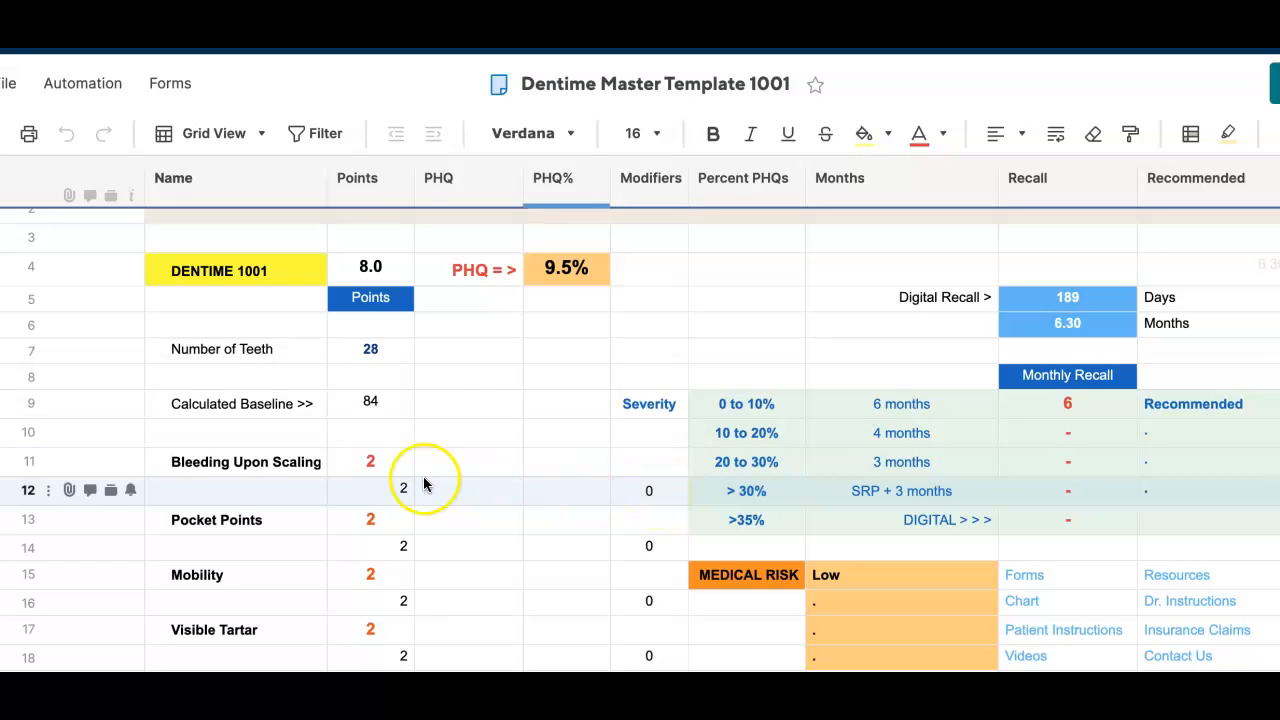
# Set the Bleeding Upon Scaling score in the Points column to 4
pyautogui.click(390, 470)
pyautogui.click(398, 462)
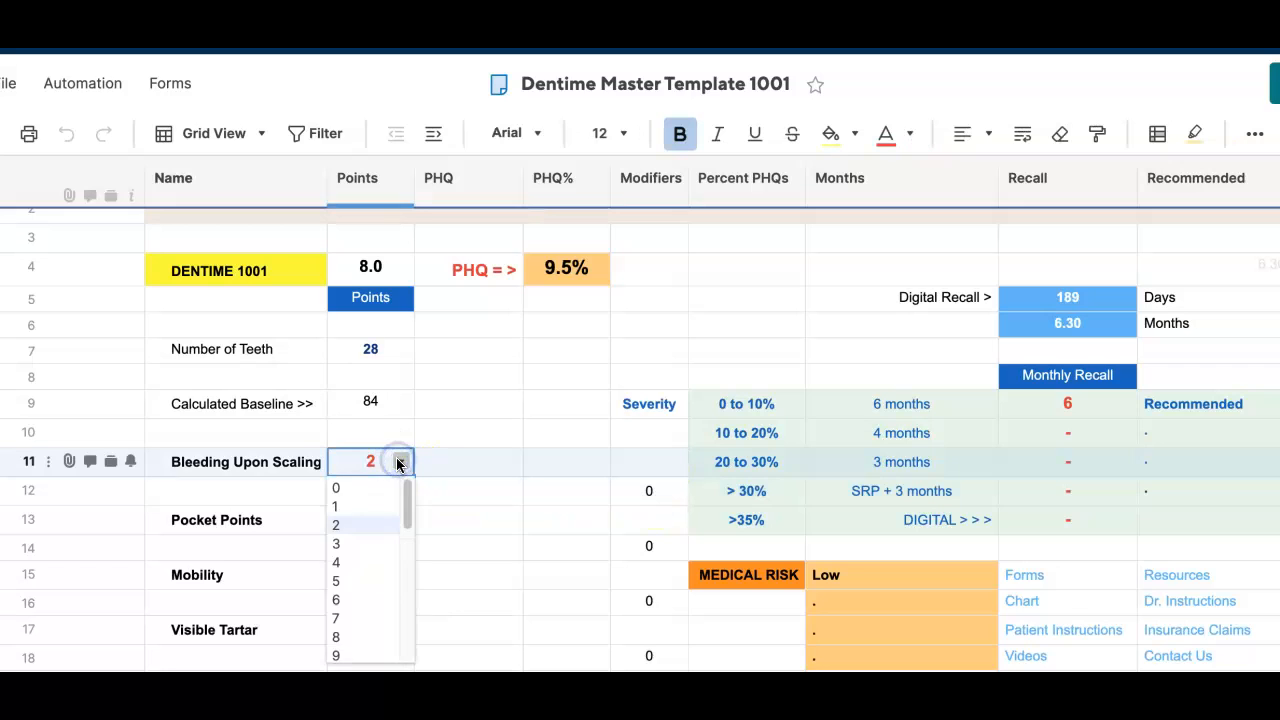
pyautogui.click(345, 563)
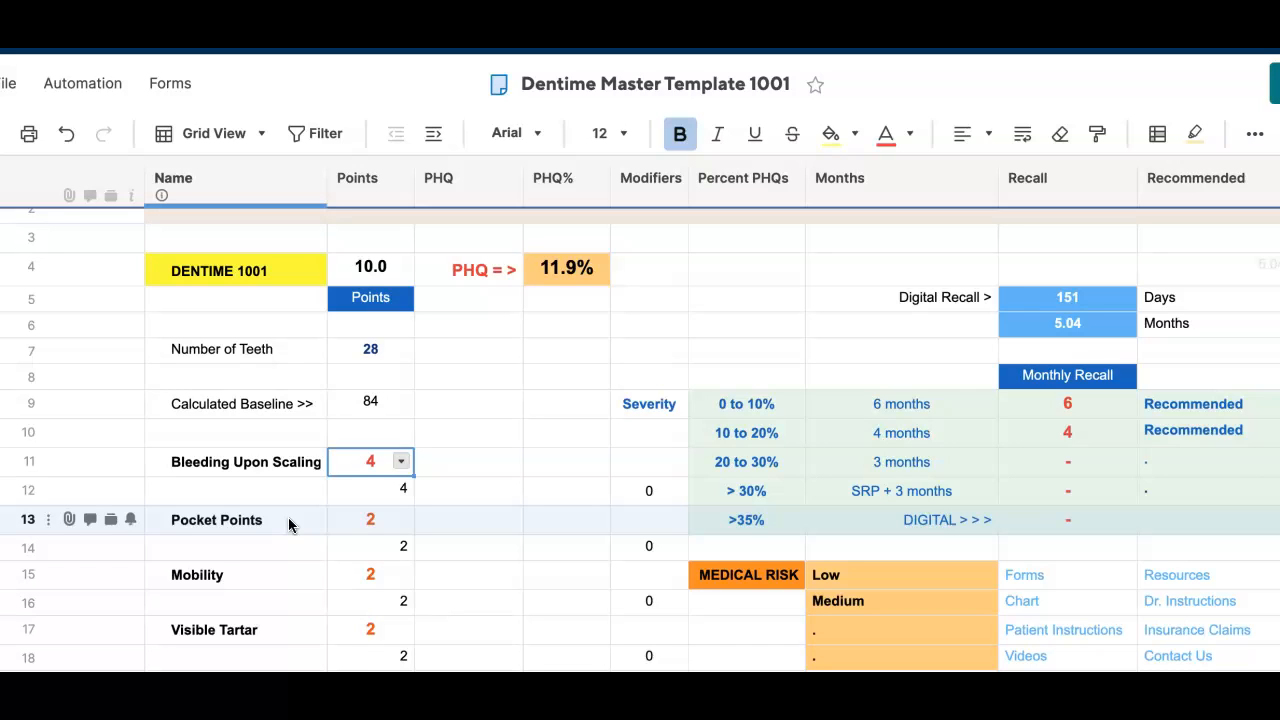
# Raise the Pocket Points score in stages to 3, 5 and finally 9
pyautogui.click(396, 521)
pyautogui.click(399, 519)
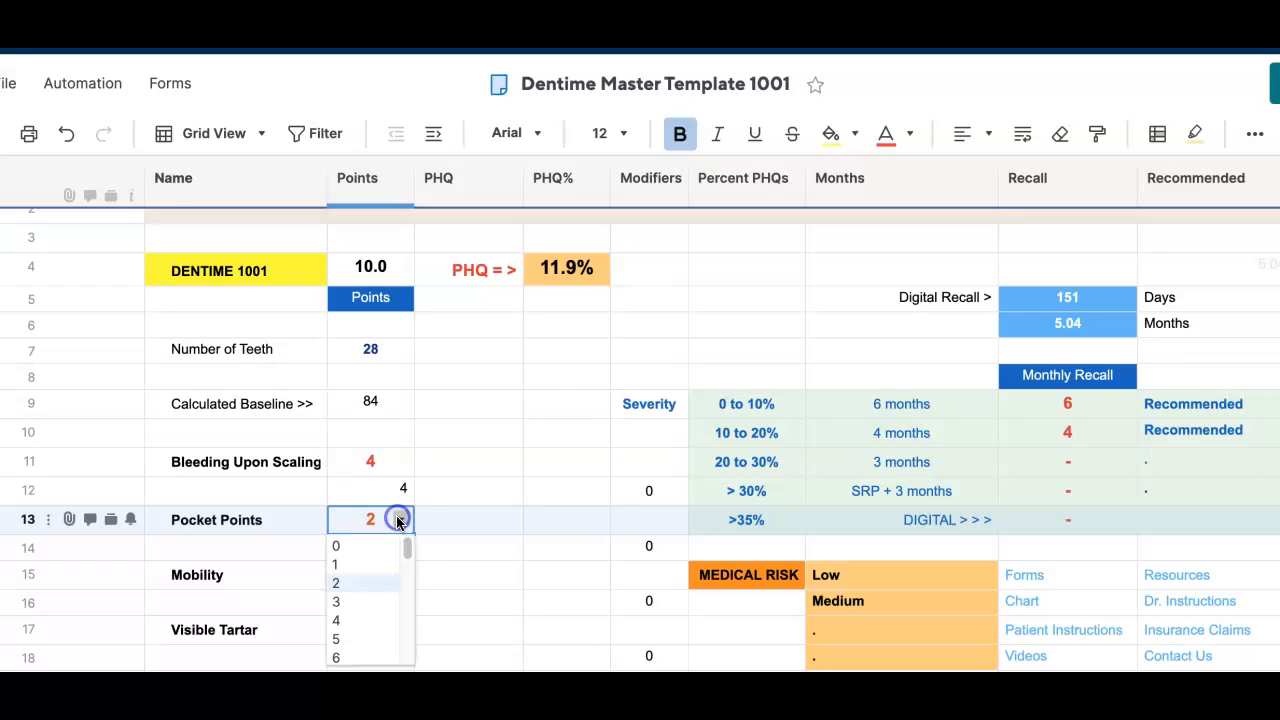
pyautogui.click(368, 604)
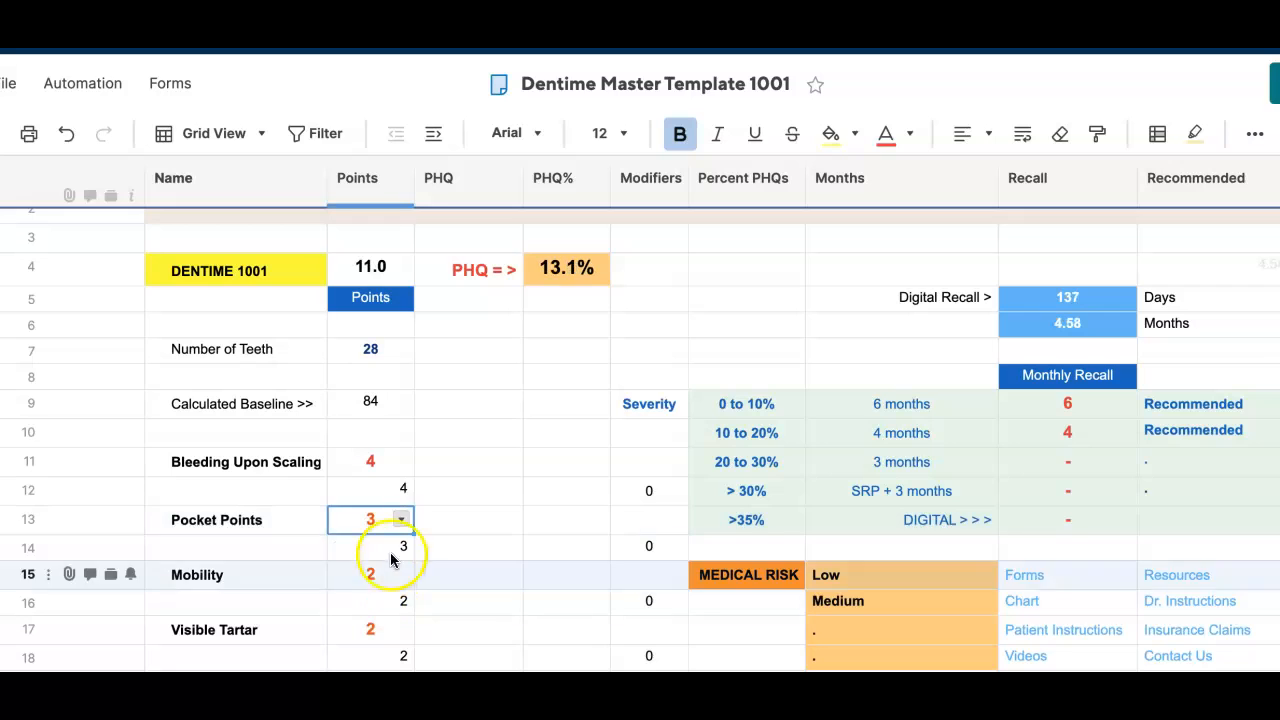
pyautogui.click(400, 520)
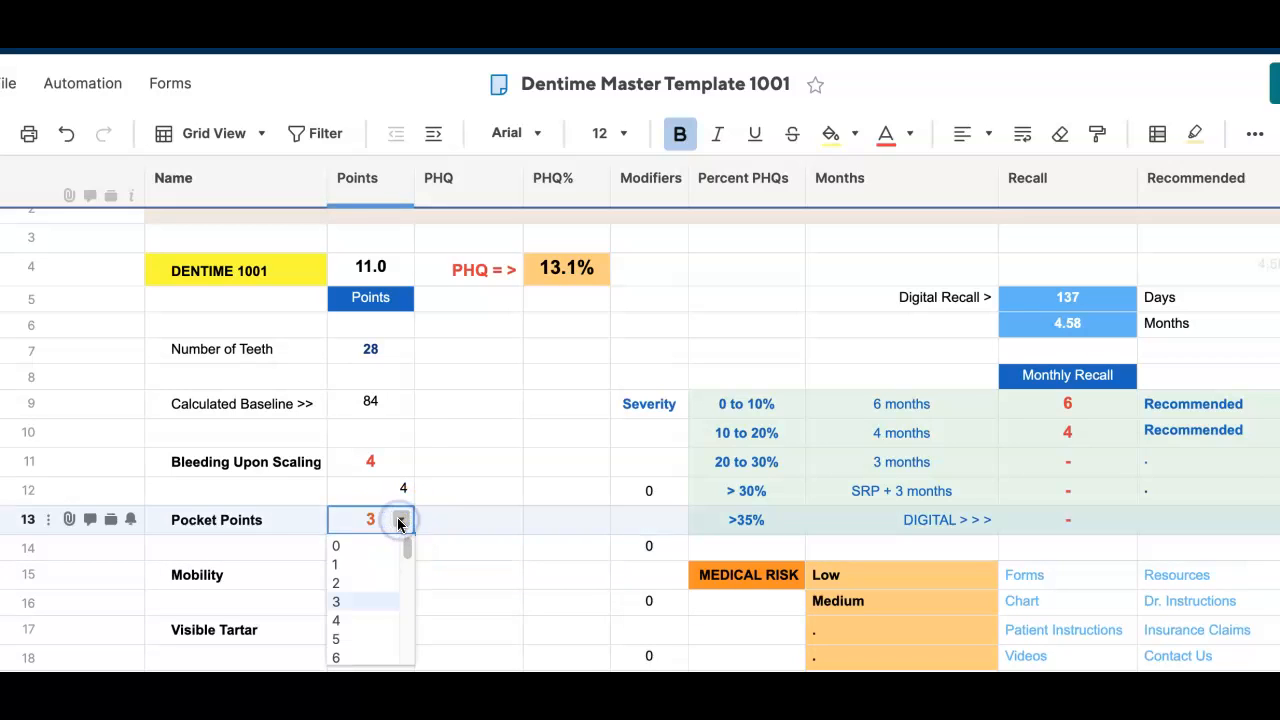
pyautogui.click(370, 643)
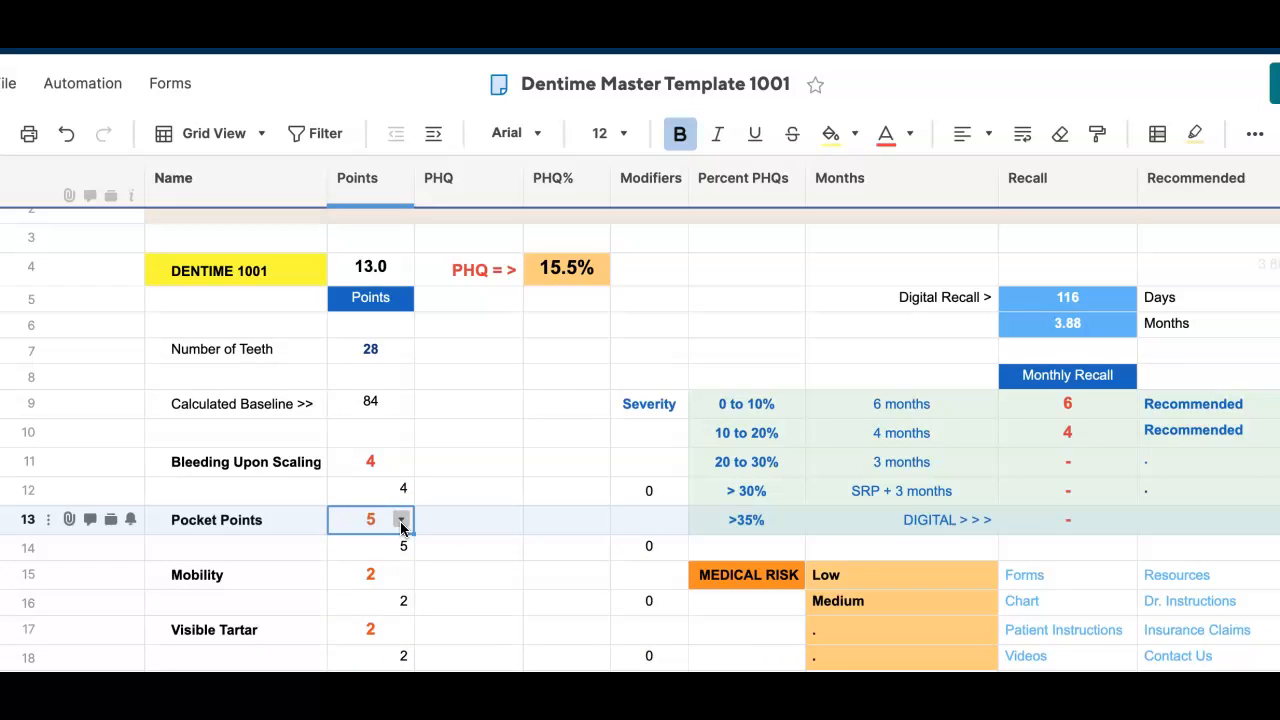
pyautogui.click(401, 521)
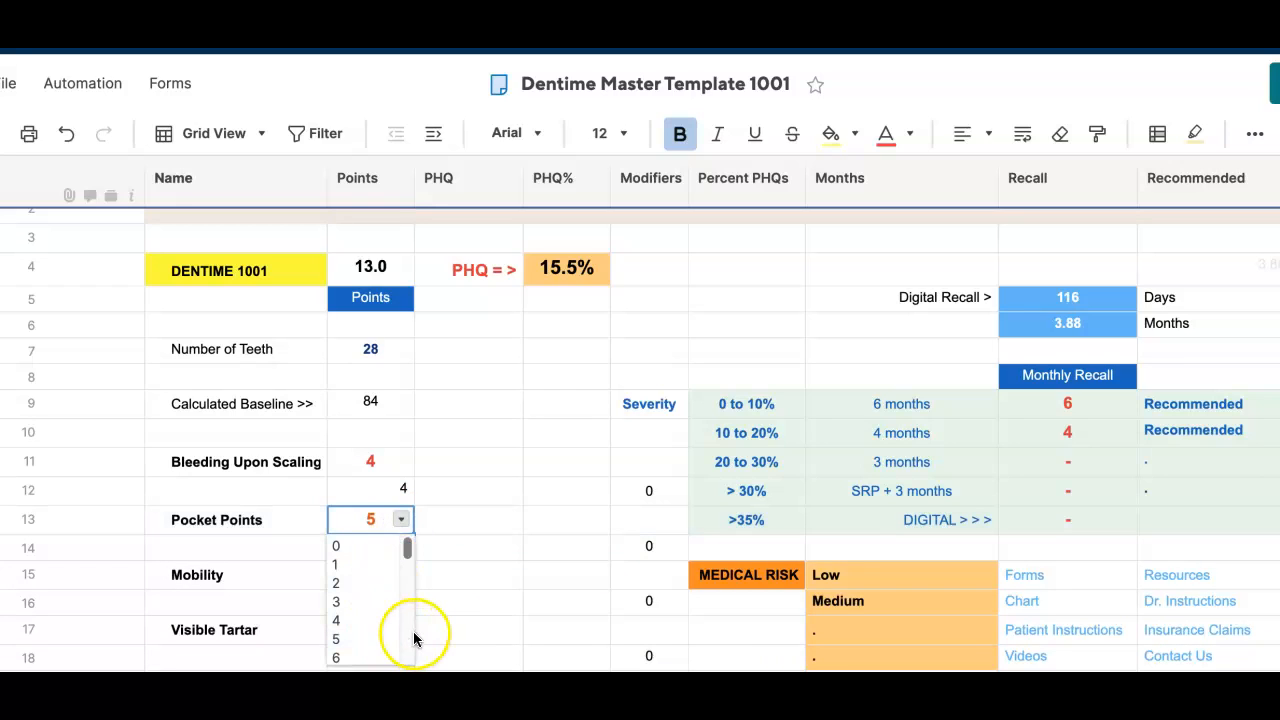
pyautogui.moveTo(406, 558); pyautogui.dragTo(406, 574)
pyautogui.click(353, 613)
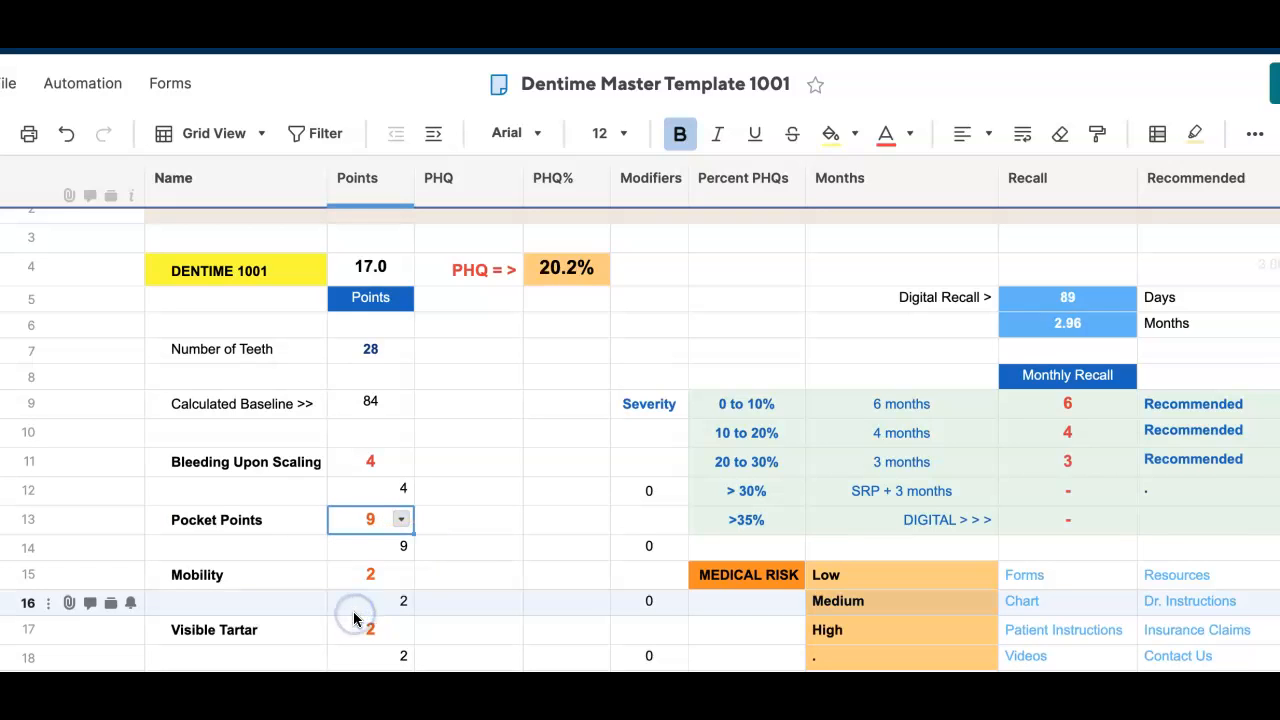
pyautogui.click(343, 530)
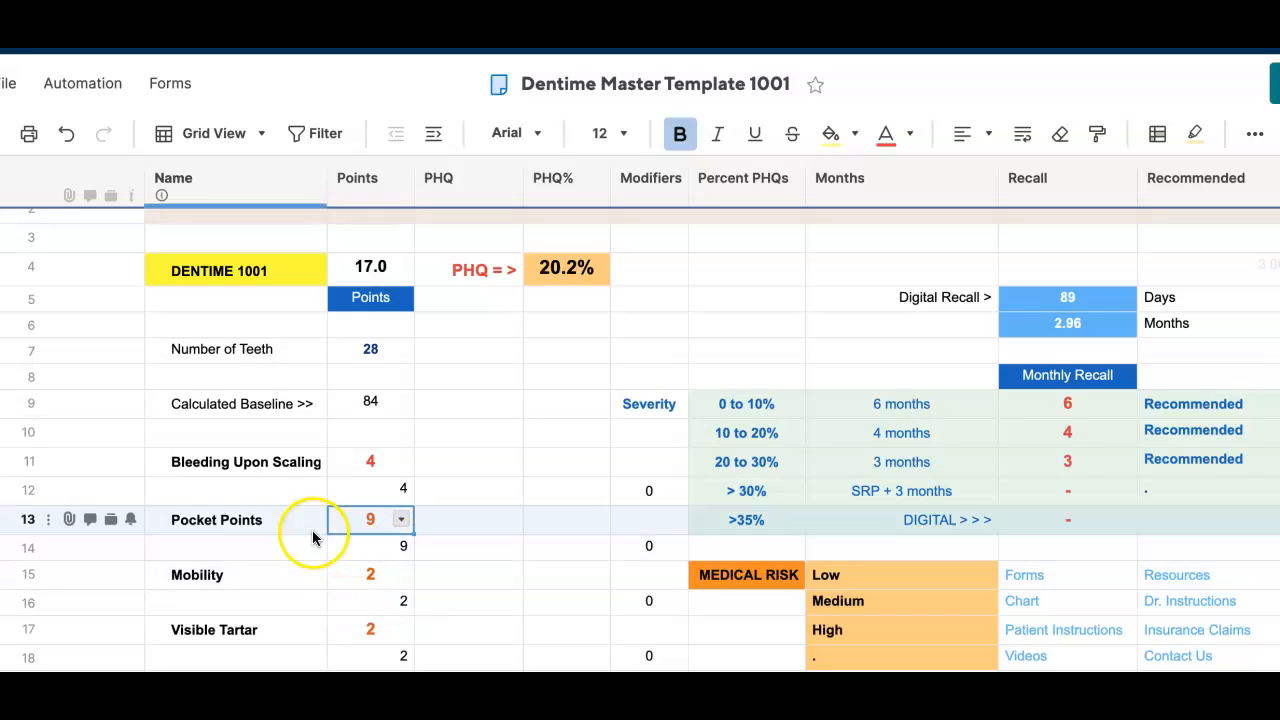
pyautogui.click(343, 525)
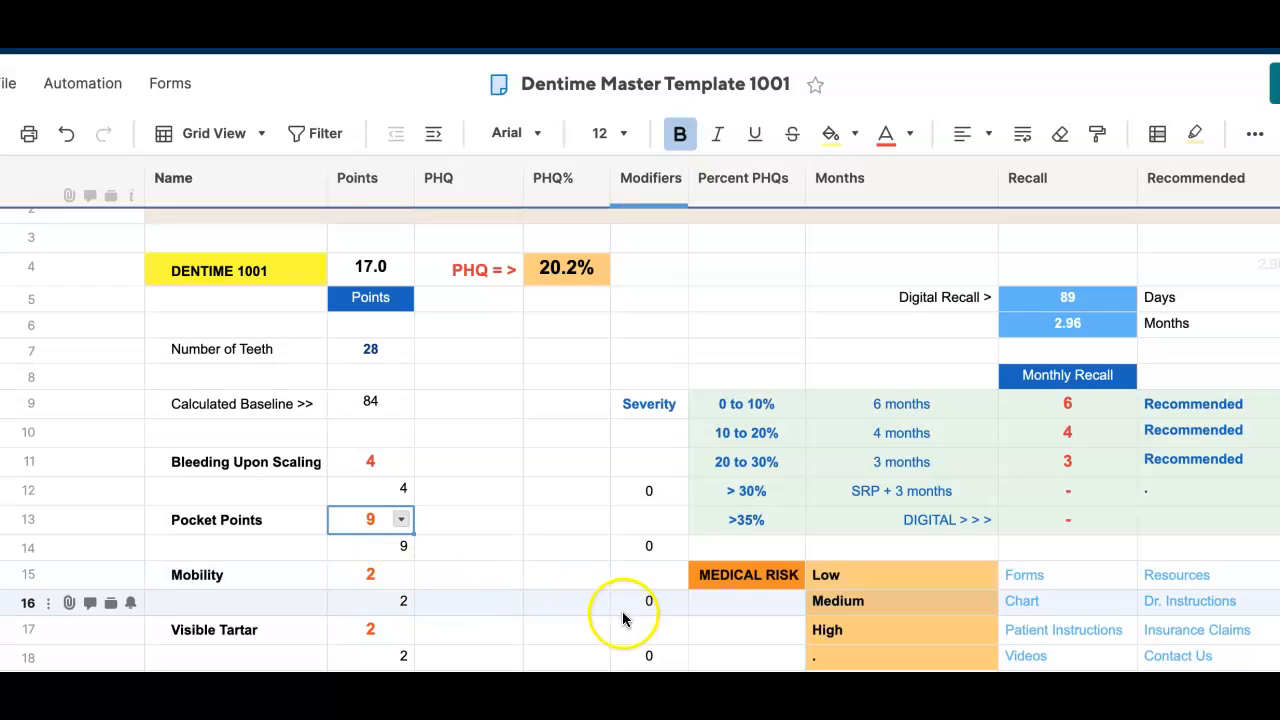
# Set the severity modifier for Mobility in row 16 to 2
pyautogui.click(675, 602)
pyautogui.click(675, 602)
pyautogui.click(643, 662)
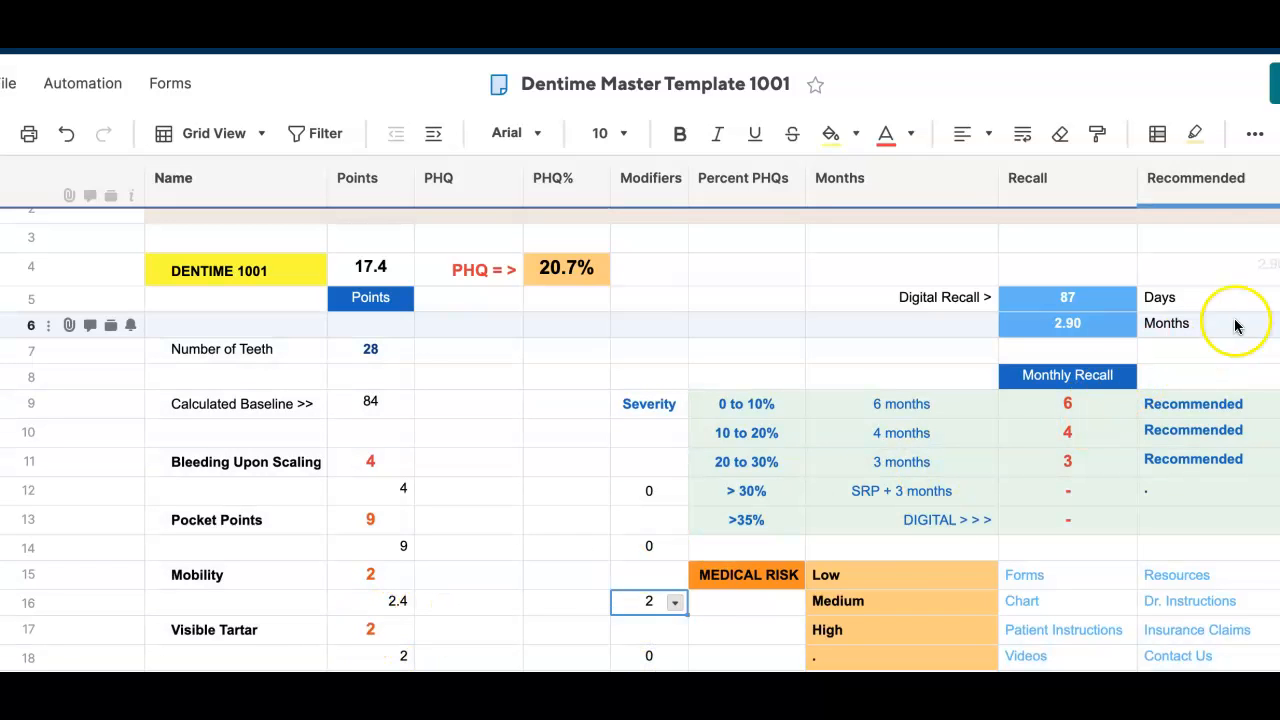
# Set the Visible Tartar score to 5 and check the PHQ percentage and recall recommendation
pyautogui.scroll(-3, 648, 542)
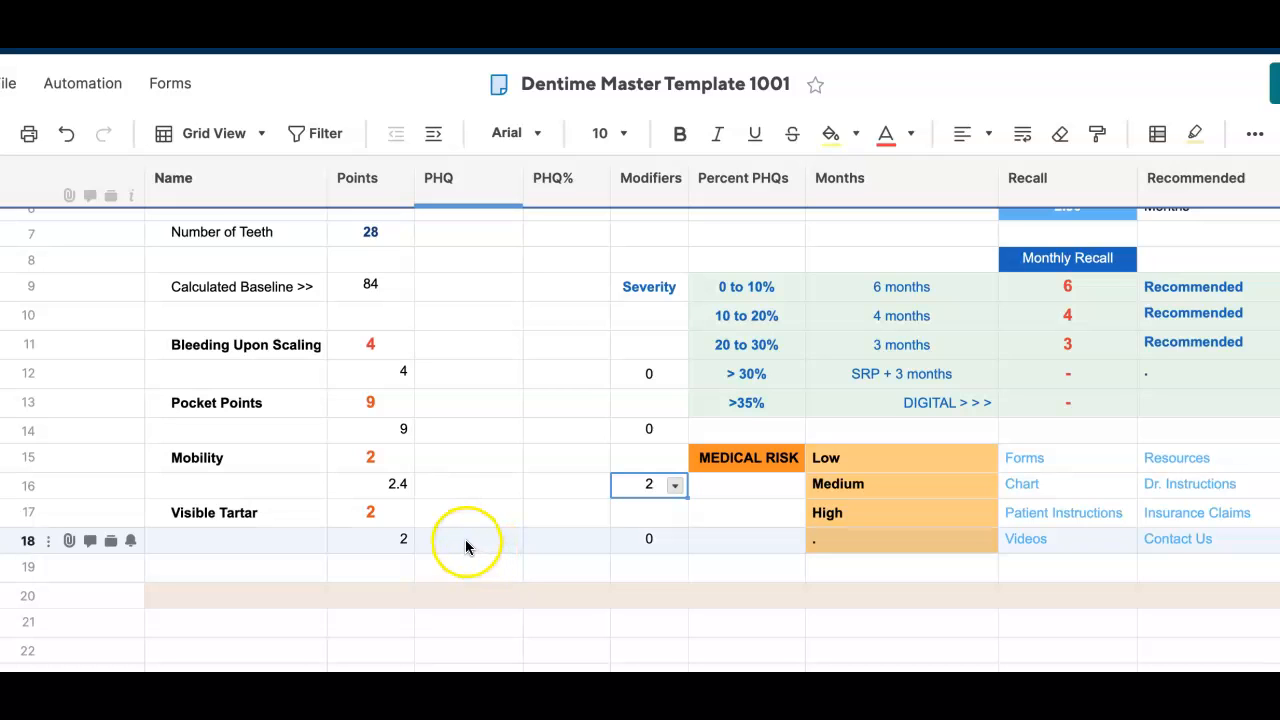
pyautogui.click(400, 518)
pyautogui.click(401, 512)
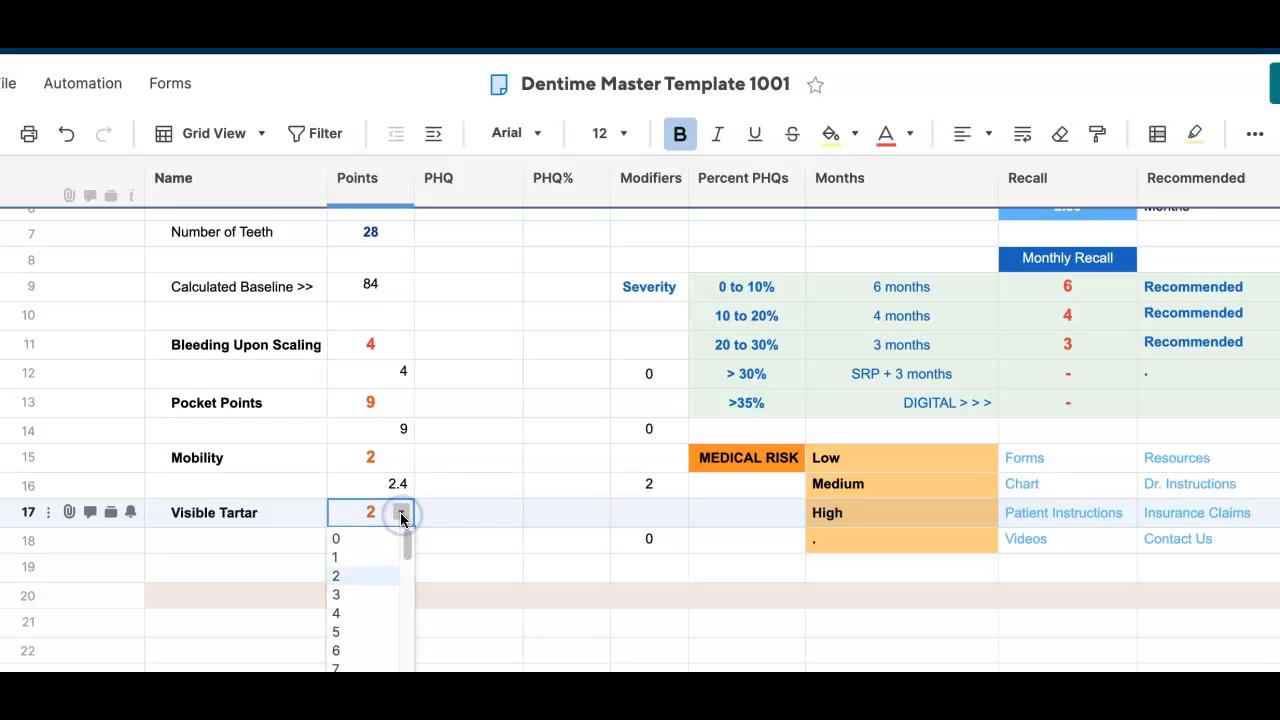
pyautogui.click(351, 632)
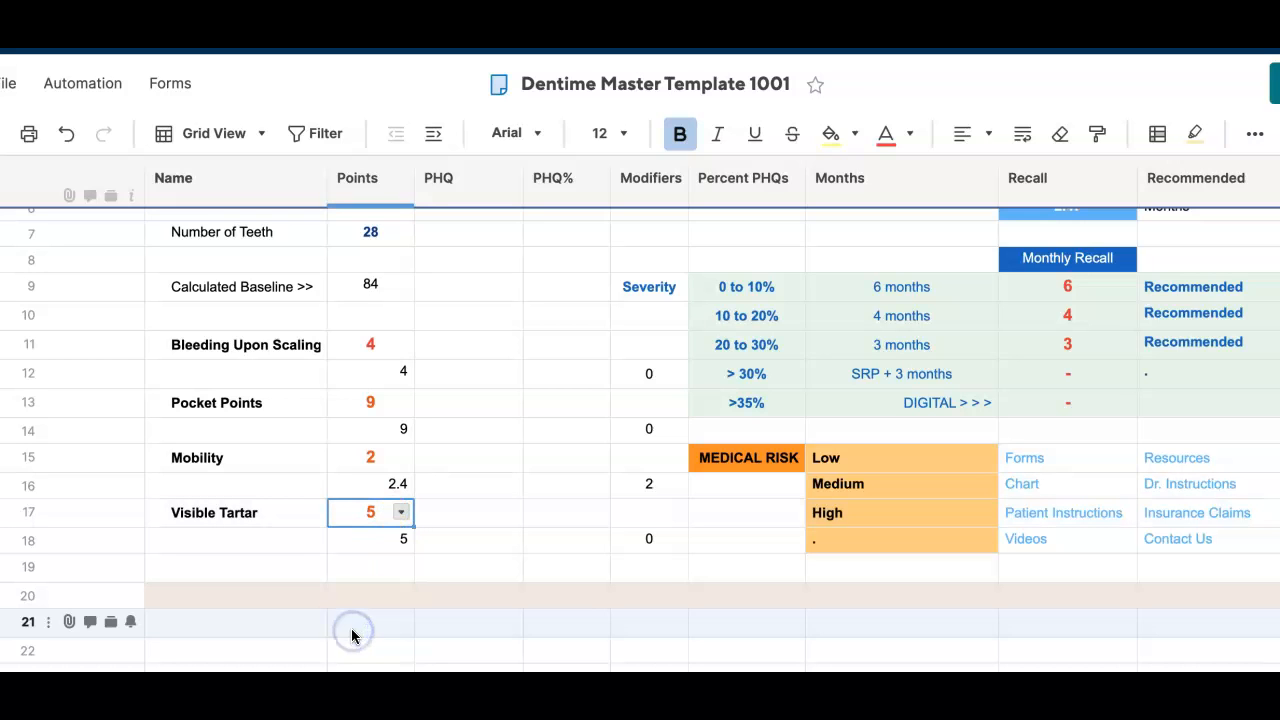
pyautogui.scroll(3, 1219, 344)
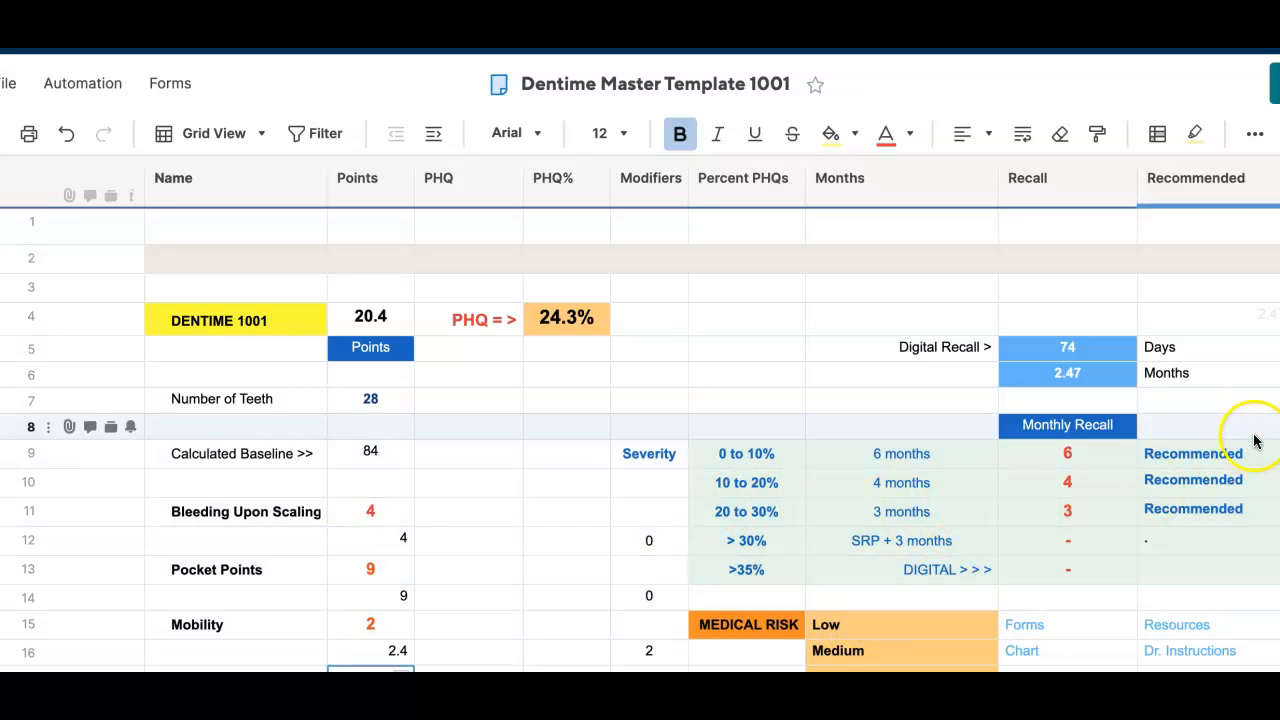
# Set the Number of Teeth value to 20
pyautogui.scroll(-3, 912, 557)
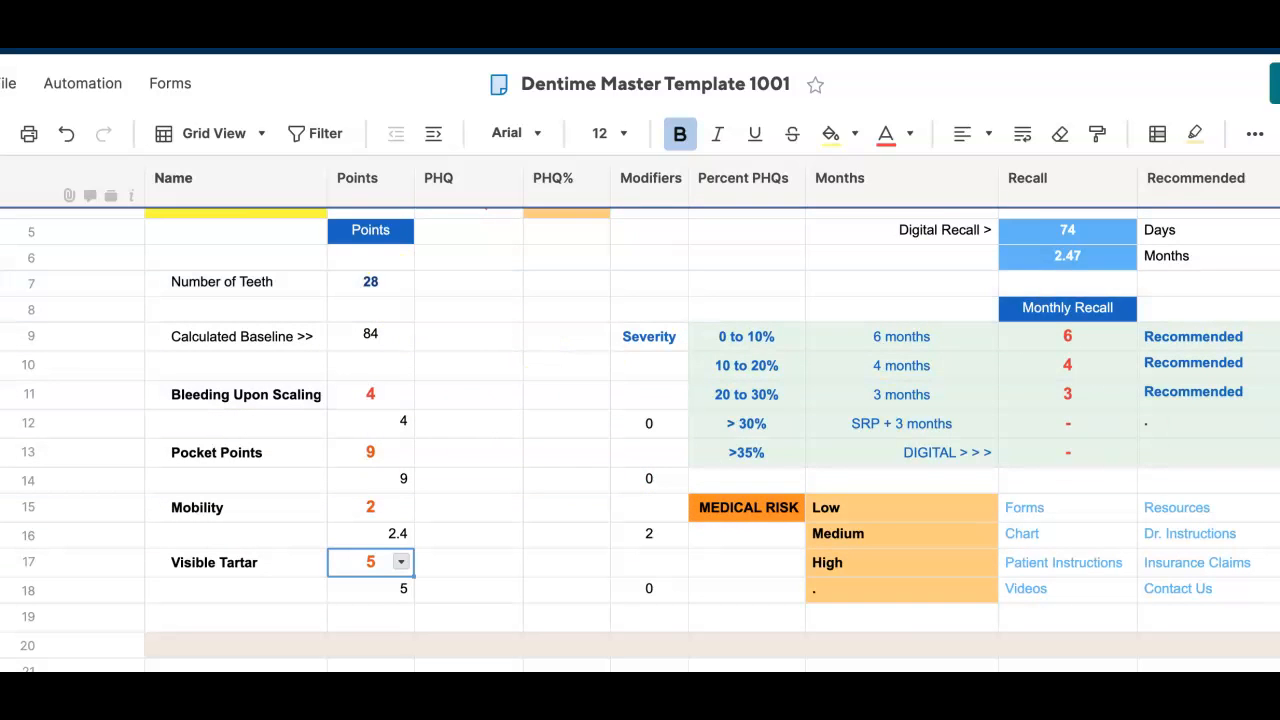
pyautogui.scroll(2, 818, 362)
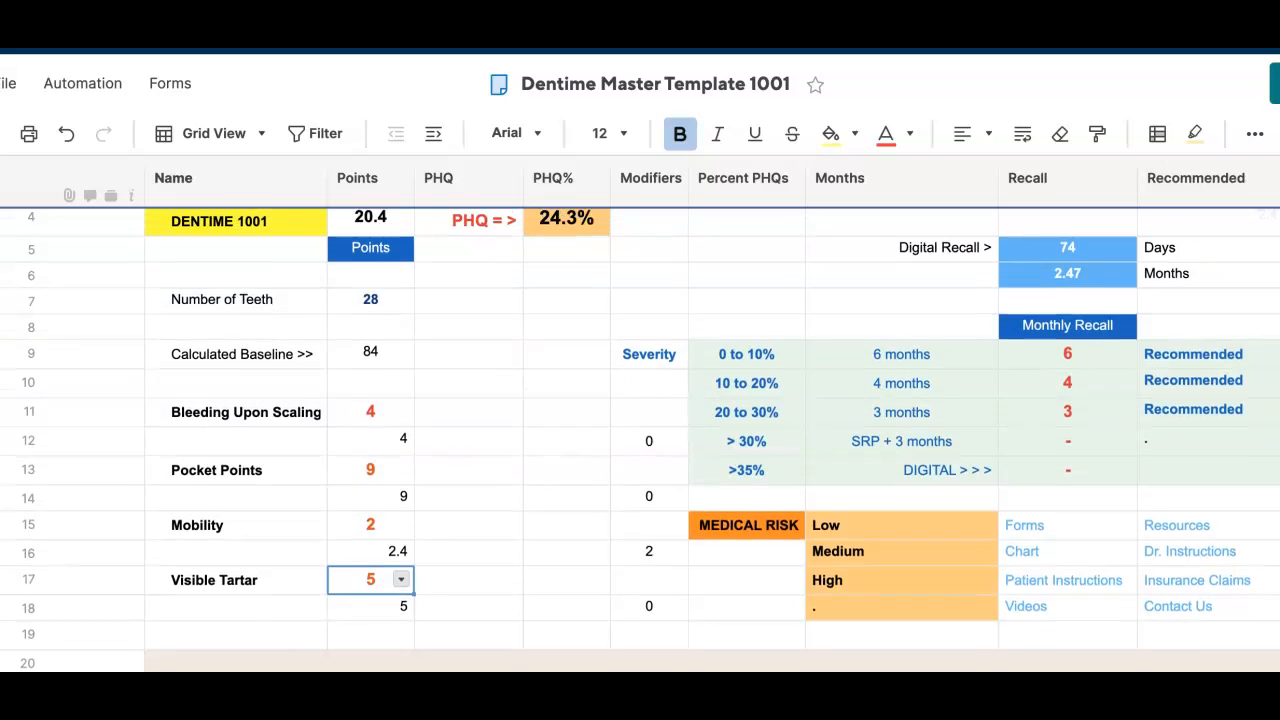
pyautogui.click(393, 392)
pyautogui.click(399, 392)
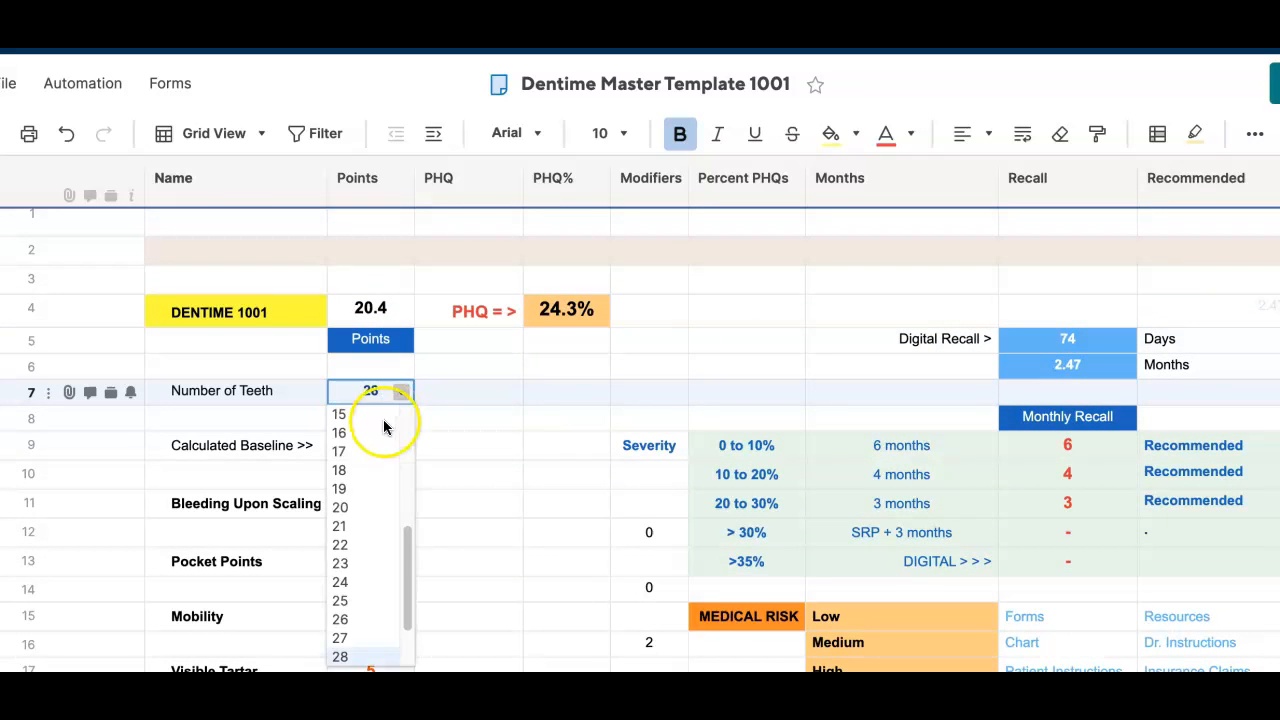
pyautogui.click(356, 507)
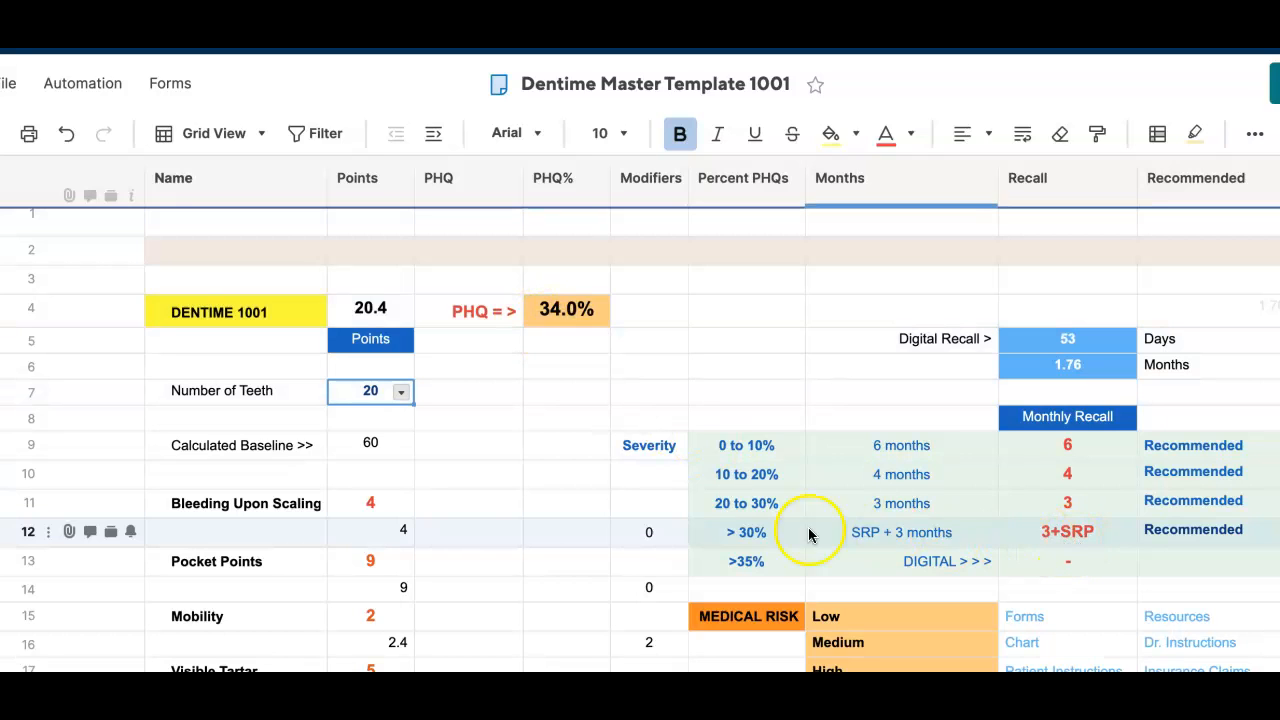
# Set the Number of Teeth value back to 28
pyautogui.click(400, 394)
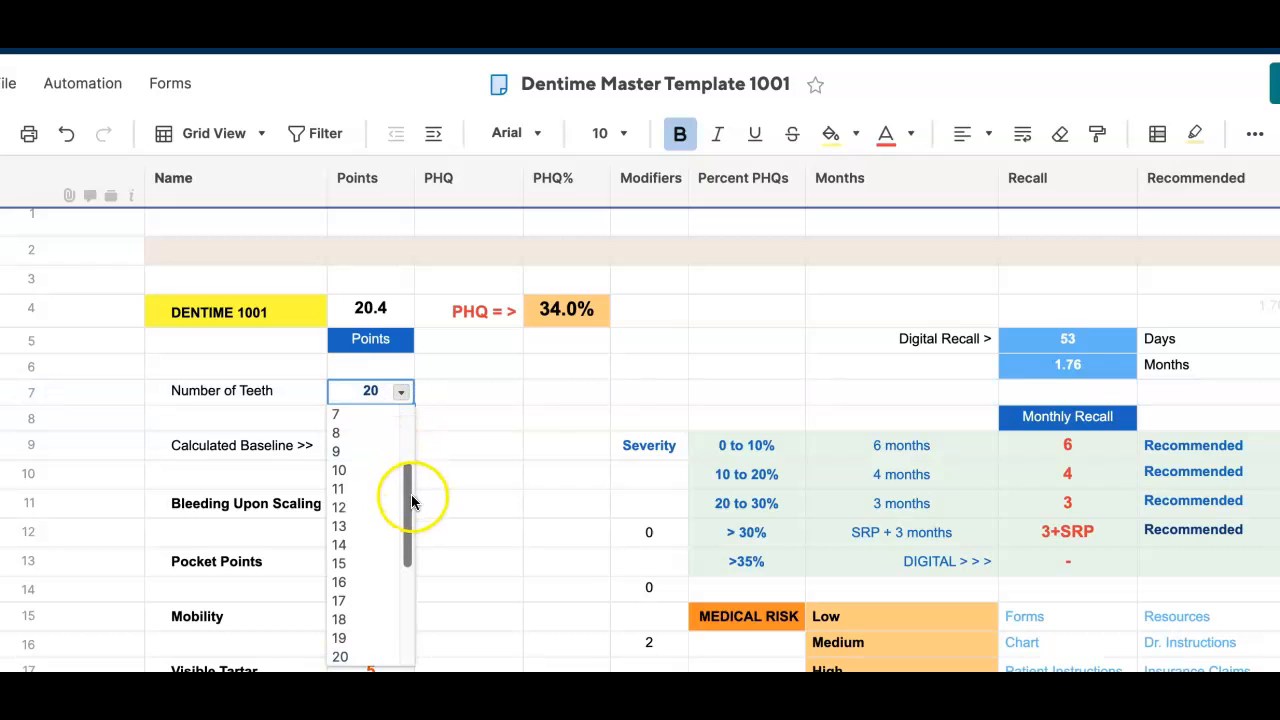
pyautogui.moveTo(408, 498); pyautogui.dragTo(414, 588)
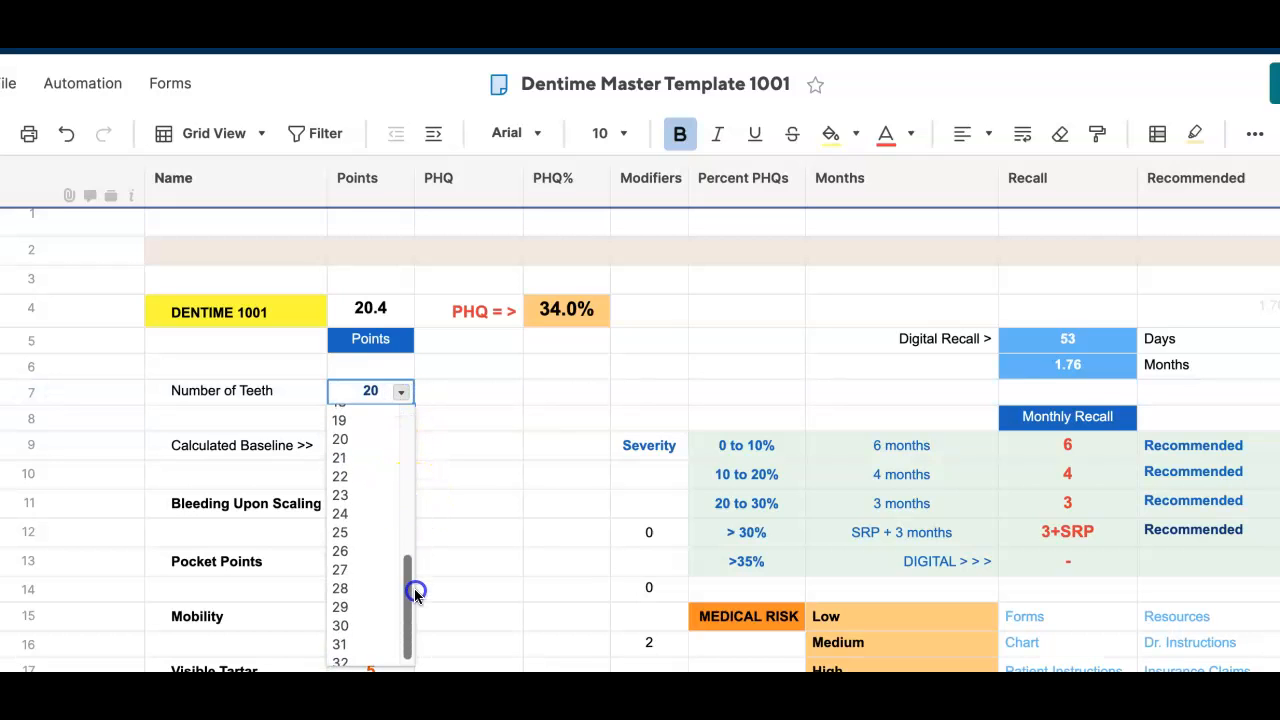
pyautogui.click(369, 585)
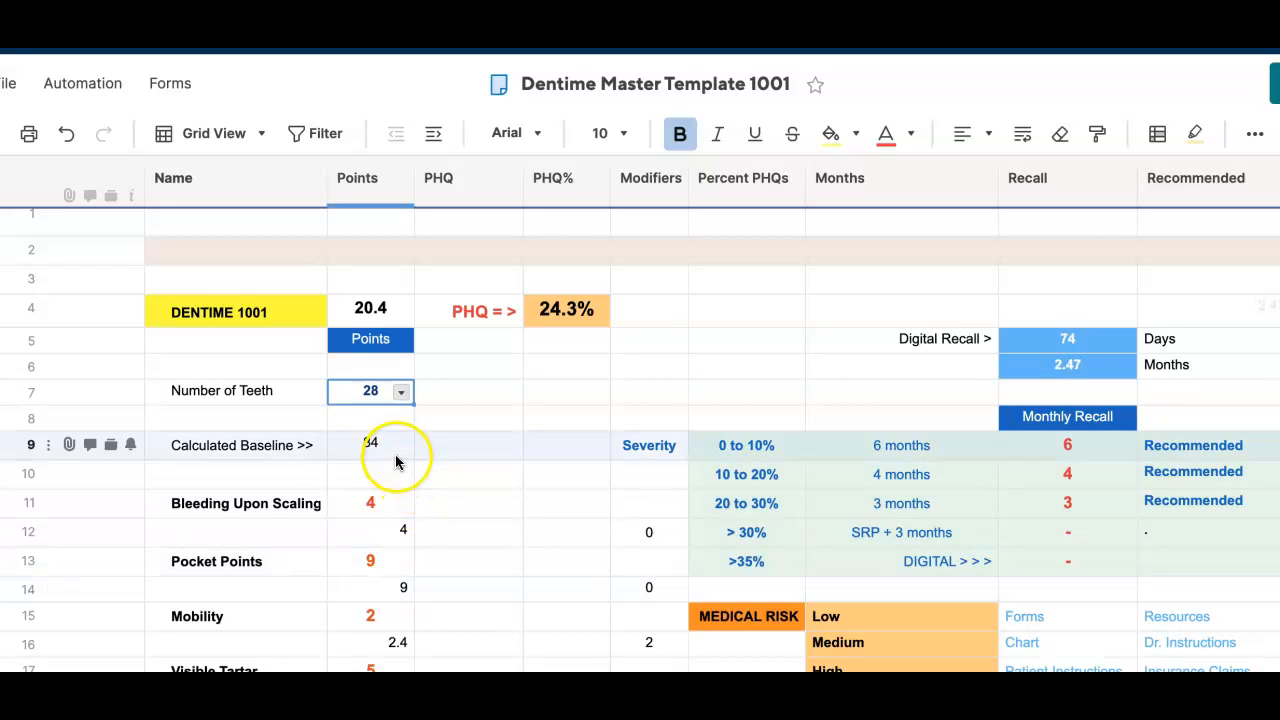
# Reset the Bleeding Upon Scaling score to 2
pyautogui.click(398, 504)
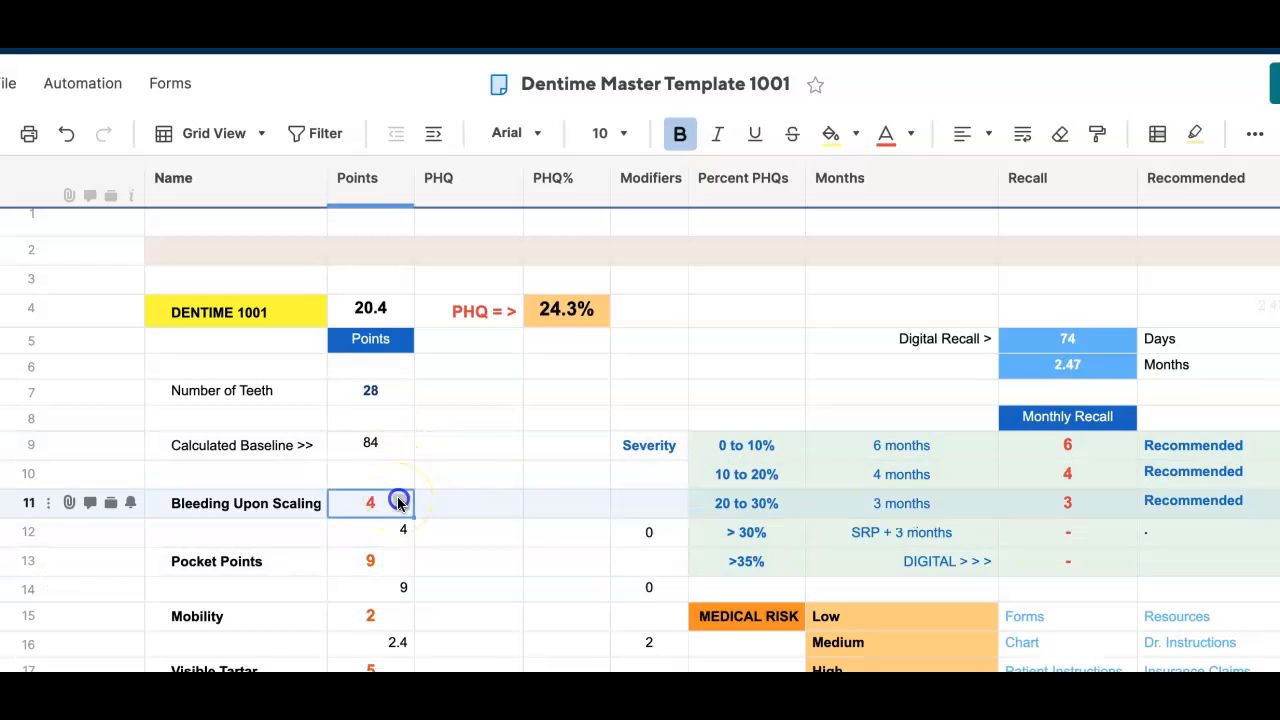
pyautogui.click(399, 504)
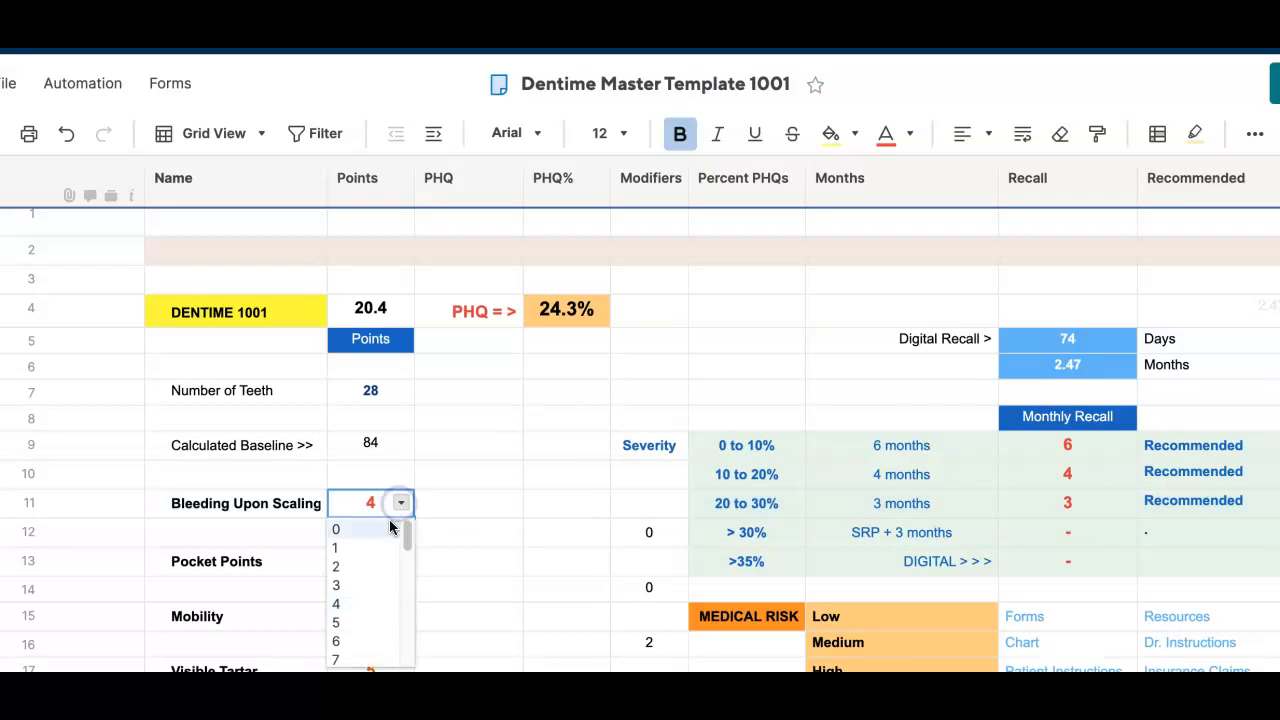
pyautogui.click(369, 567)
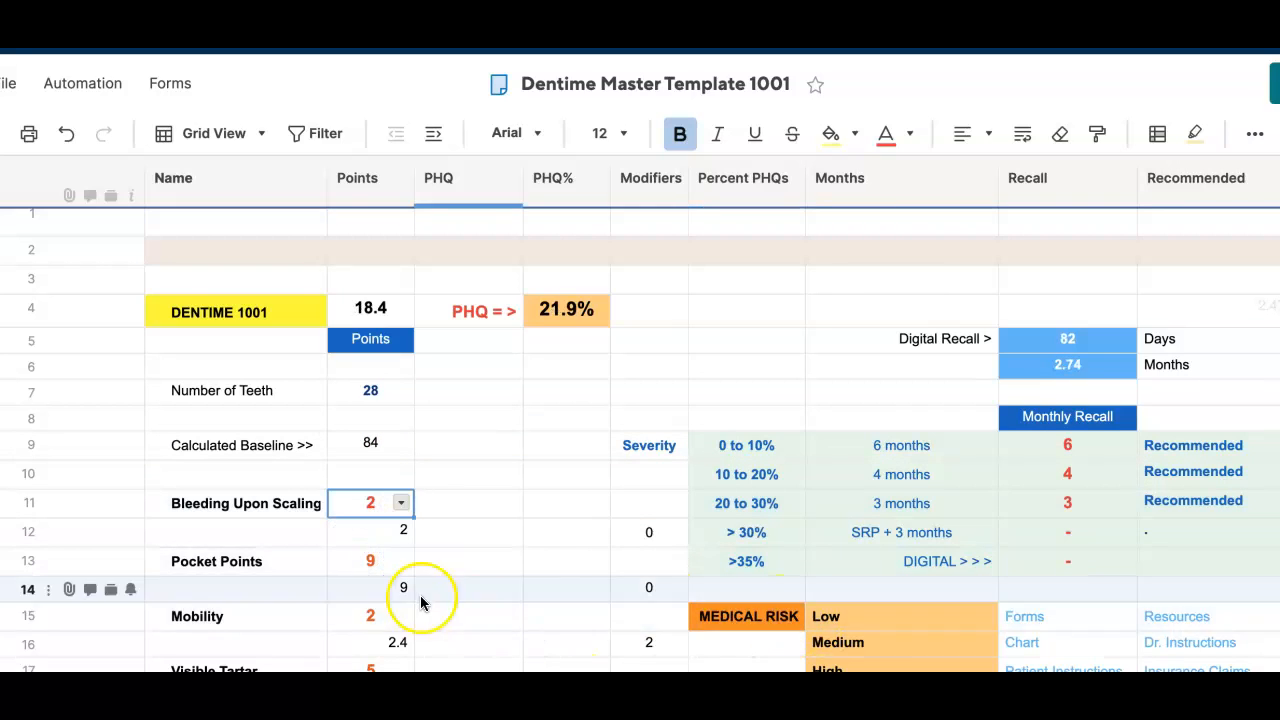
# Reduce the Pocket Points score to 2
pyautogui.click(400, 561)
pyautogui.click(400, 561)
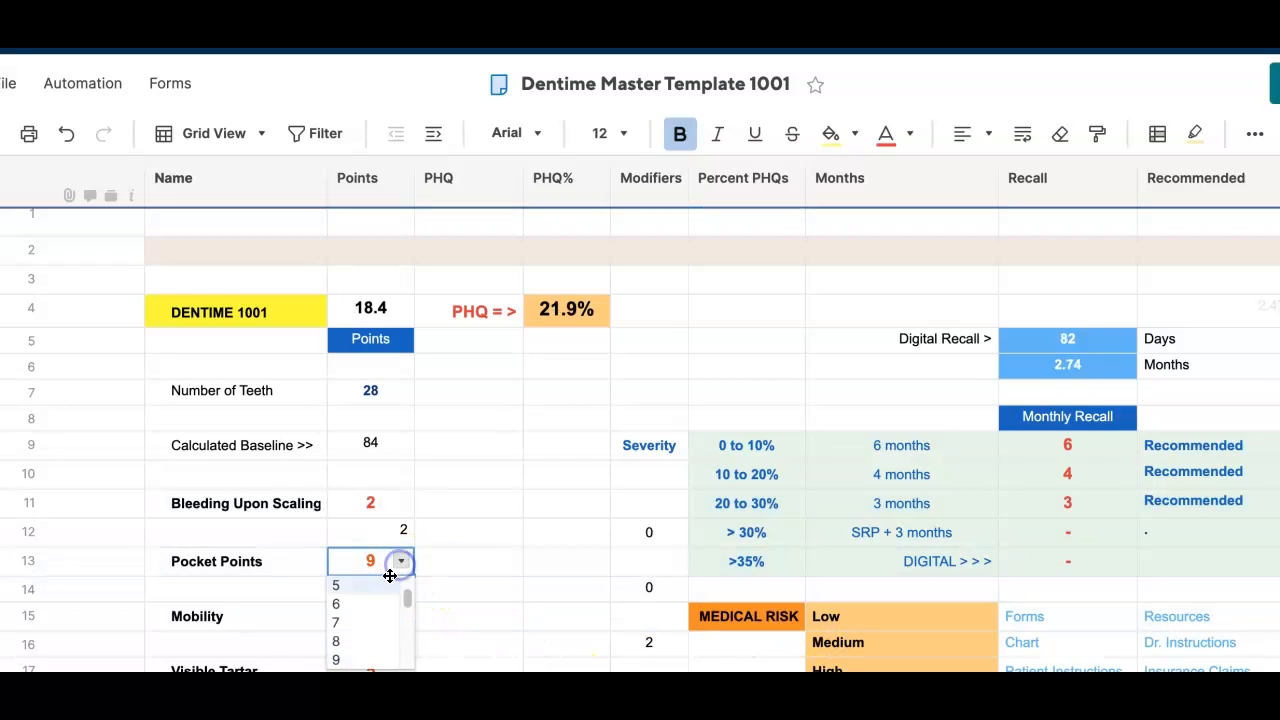
pyautogui.moveTo(408, 598); pyautogui.dragTo(410, 586)
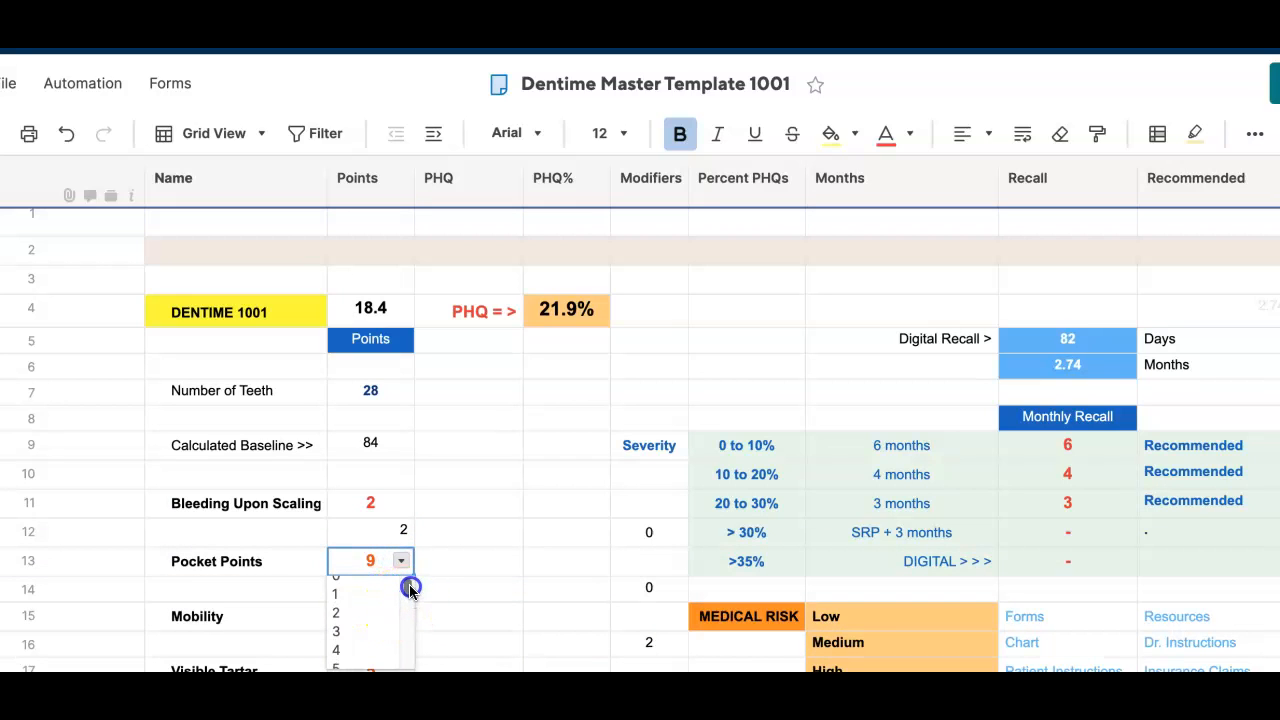
pyautogui.click(368, 613)
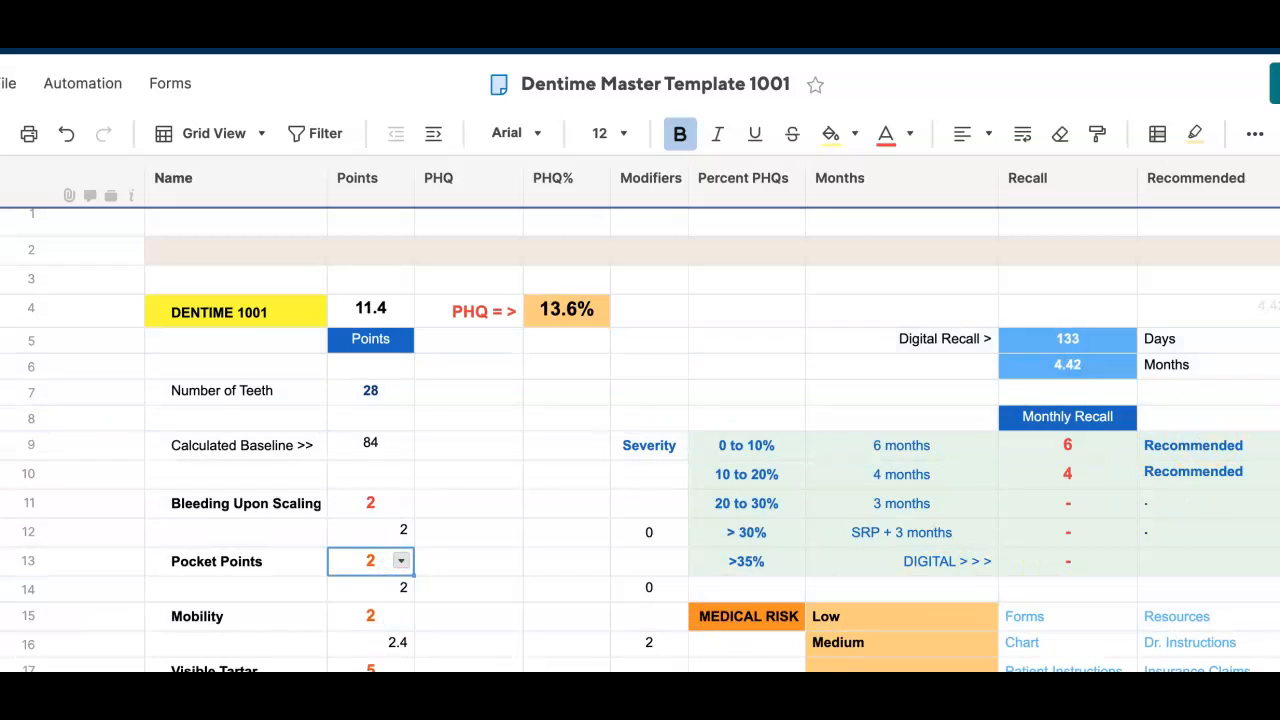
# Lower the Visible Tartar score to 2
pyautogui.scroll(-3, 640, 440)
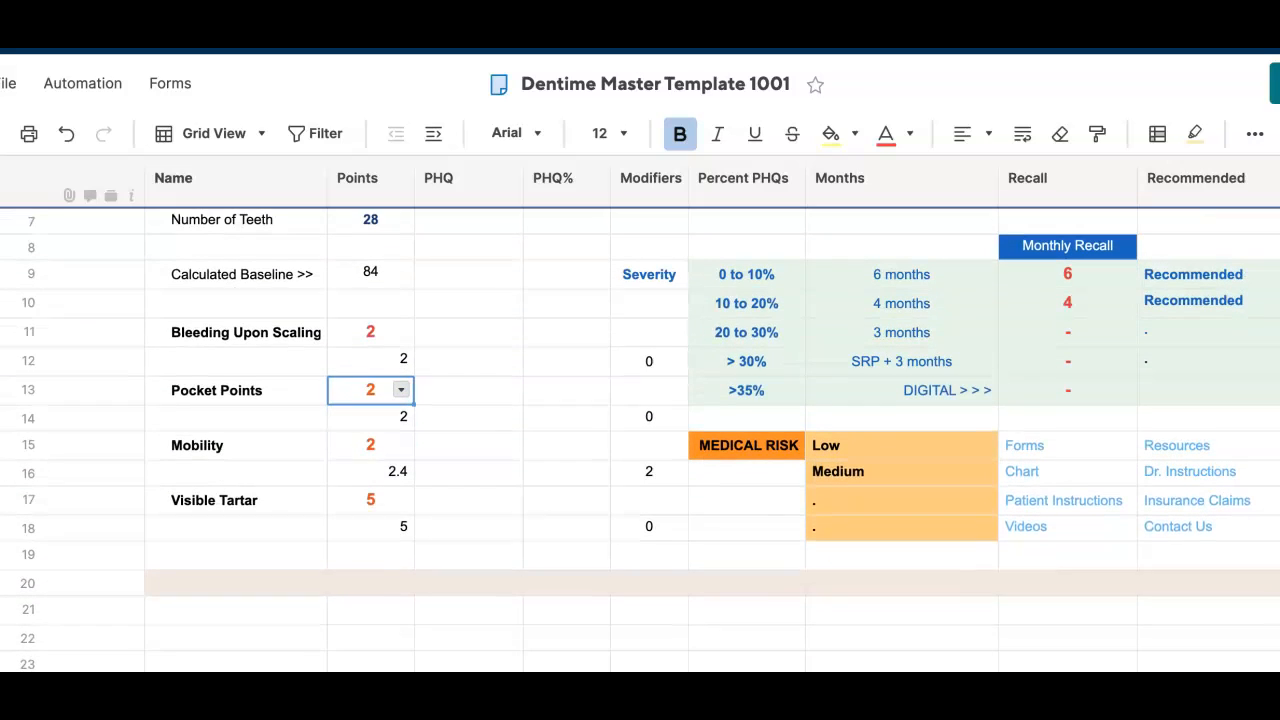
pyautogui.click(401, 500)
pyautogui.click(401, 495)
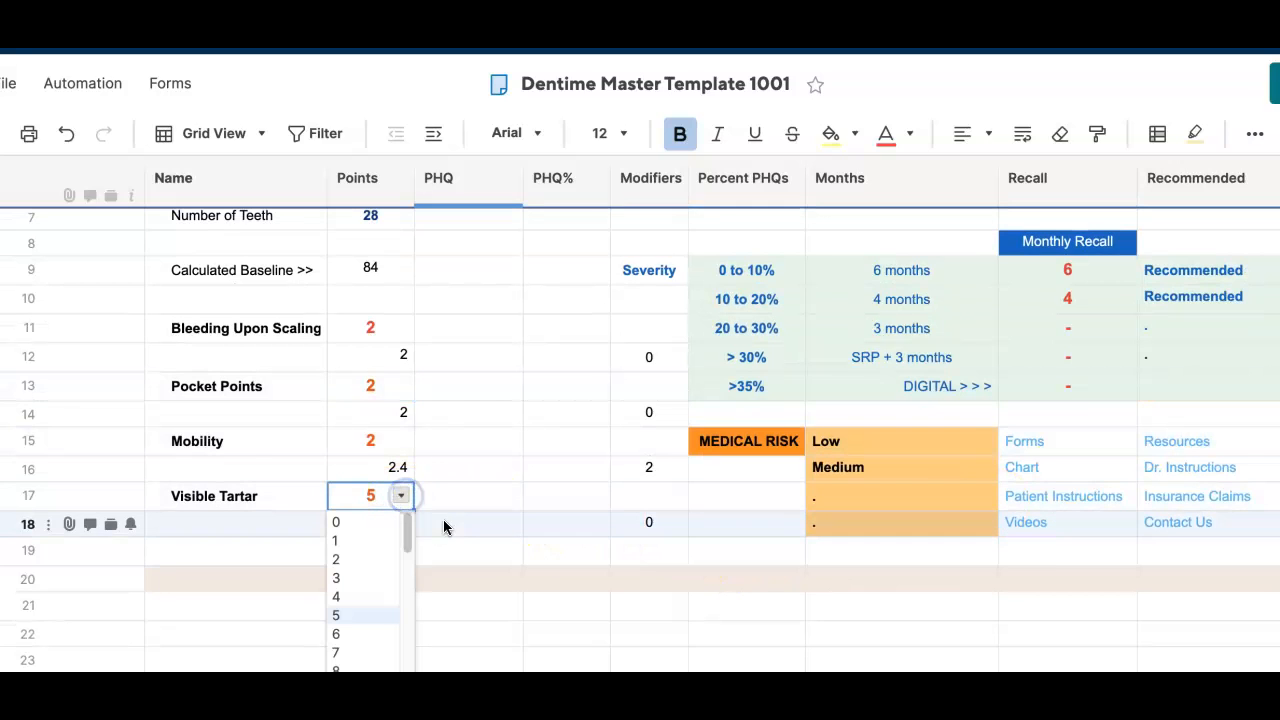
pyautogui.click(370, 560)
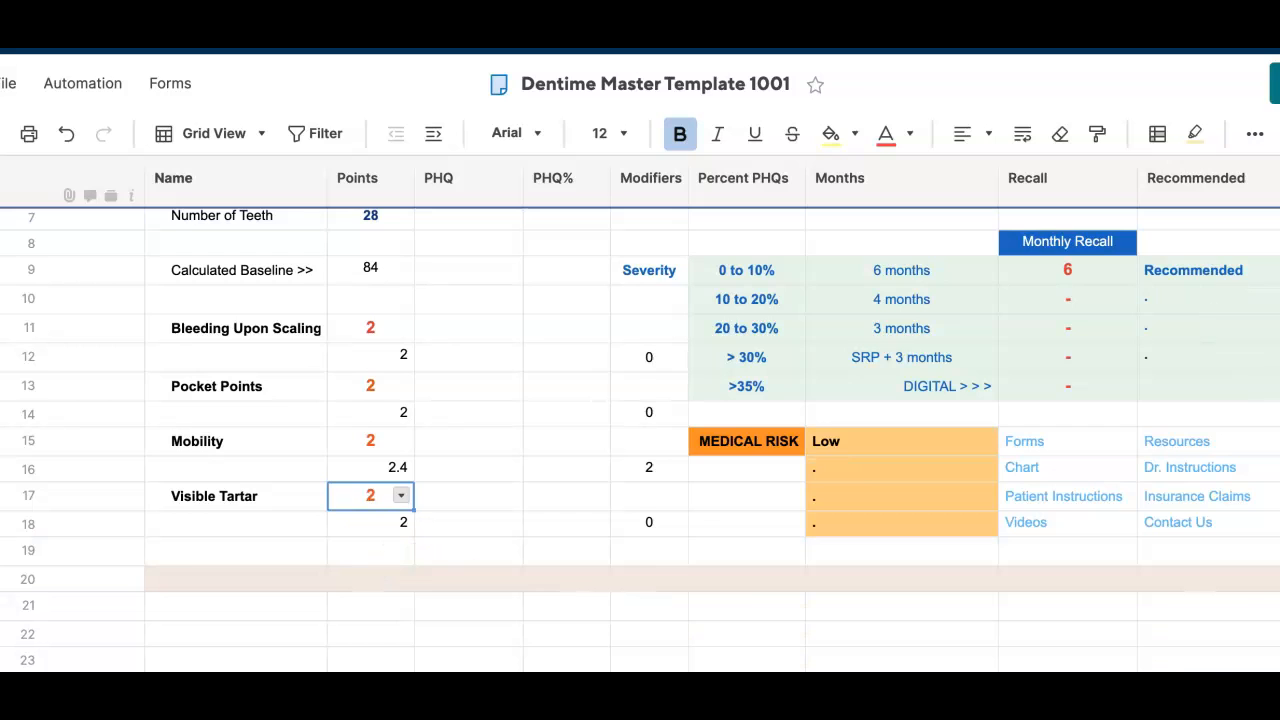
# Raise the Visible Tartar score to 7 and set the Mobility score to 0
pyautogui.scroll(1, 640, 440)
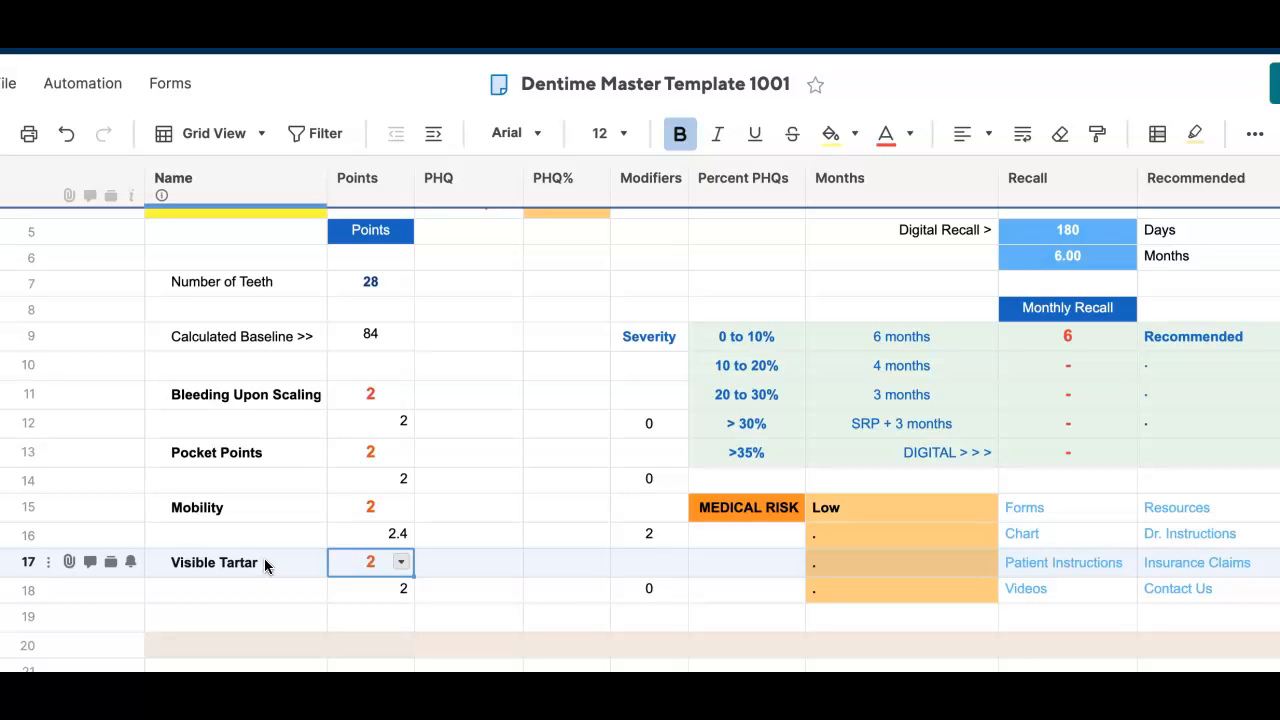
pyautogui.click(398, 563)
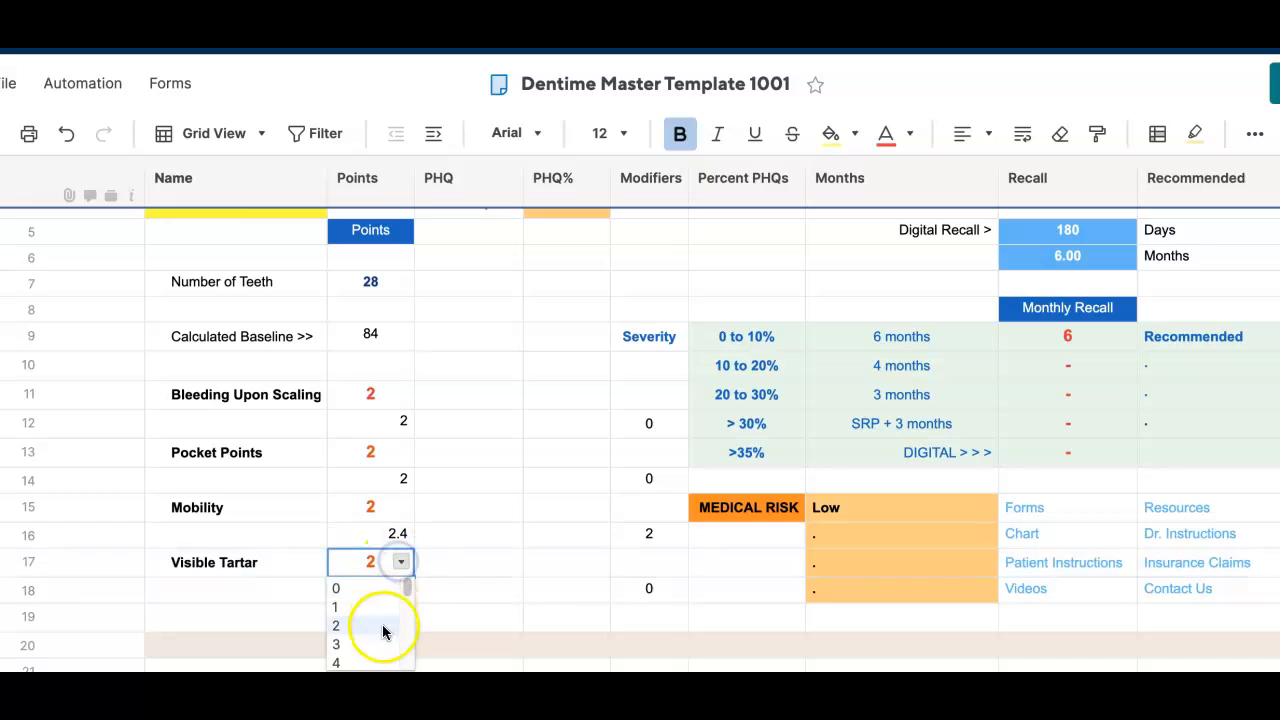
pyautogui.moveTo(404, 588); pyautogui.dragTo(407, 598)
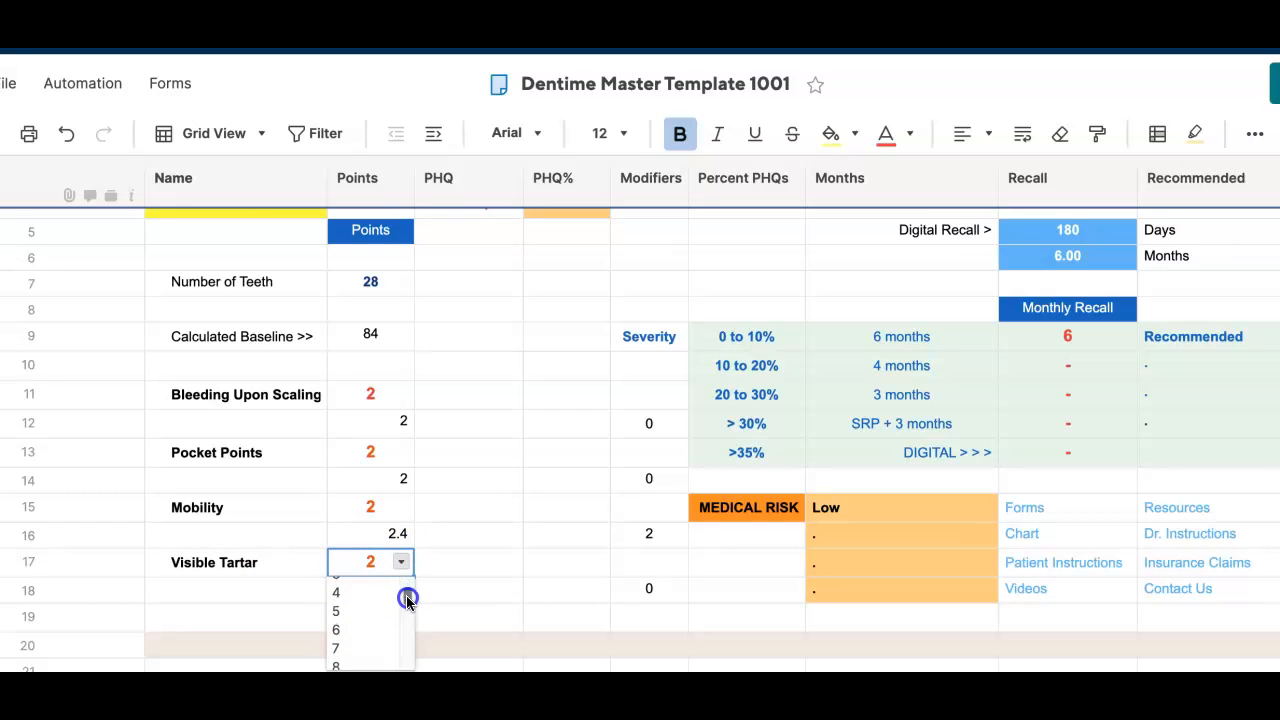
pyautogui.click(360, 646)
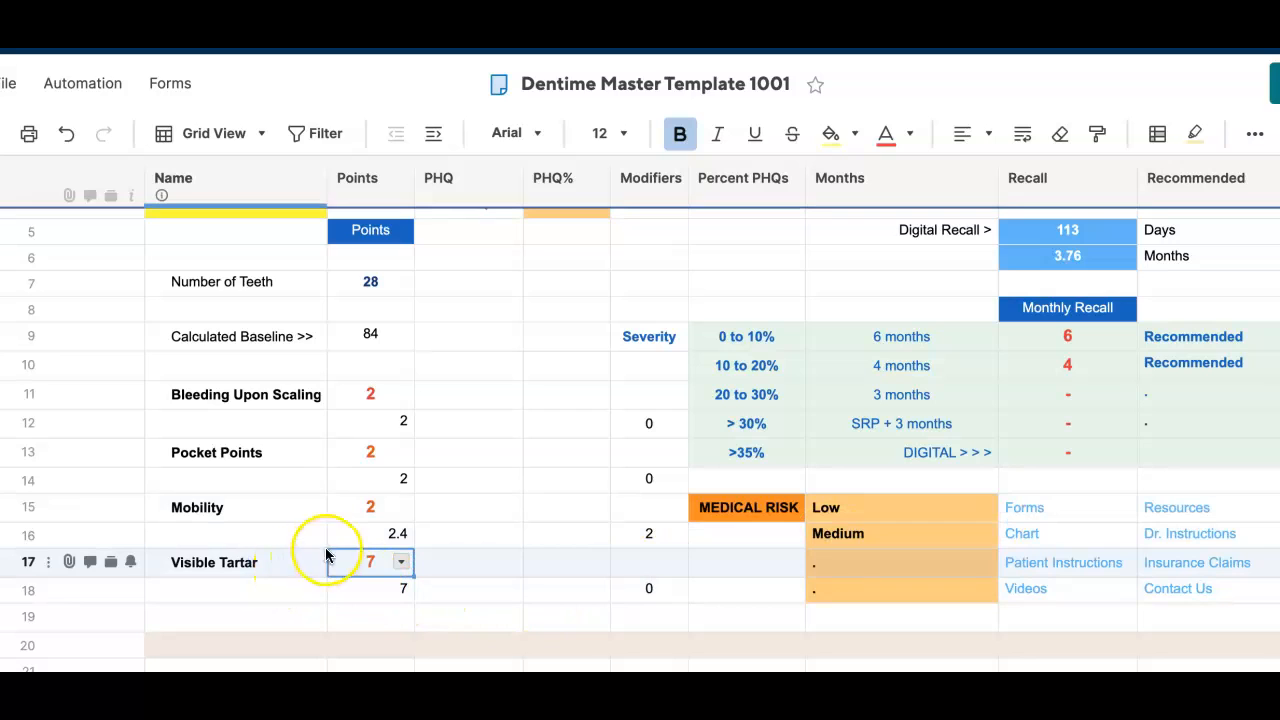
pyautogui.click(391, 512)
pyautogui.click(400, 507)
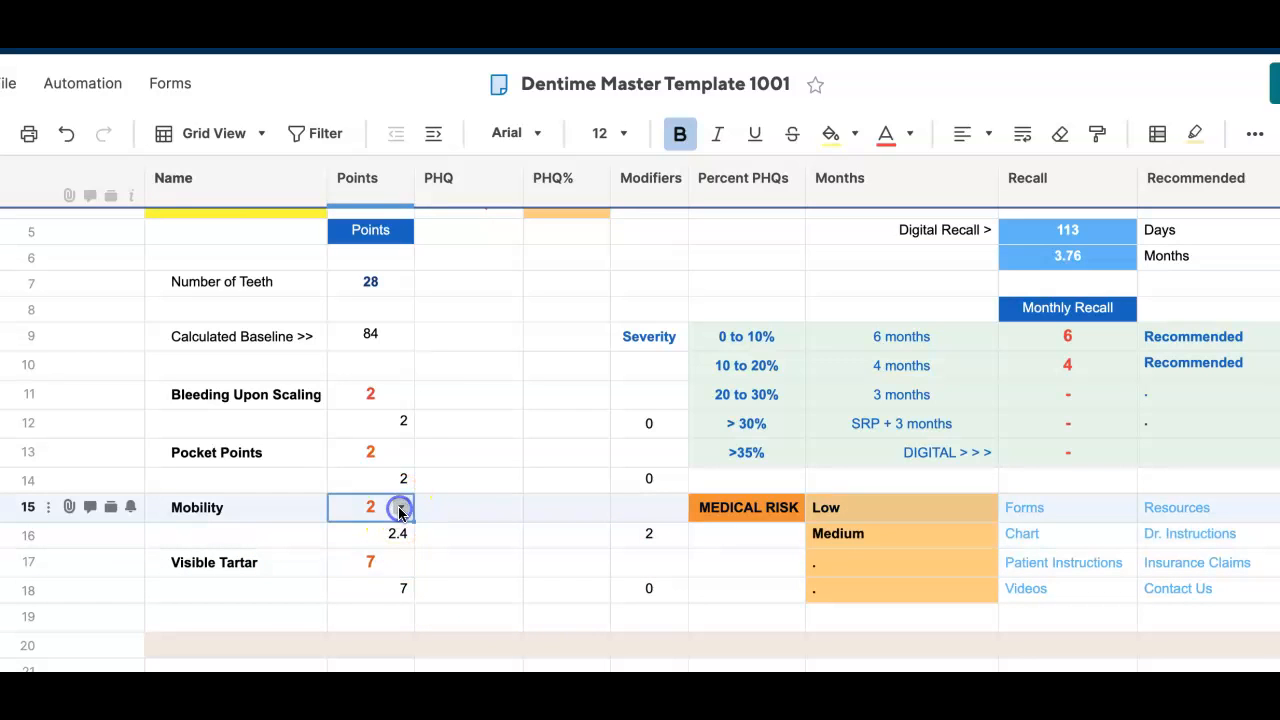
pyautogui.click(360, 533)
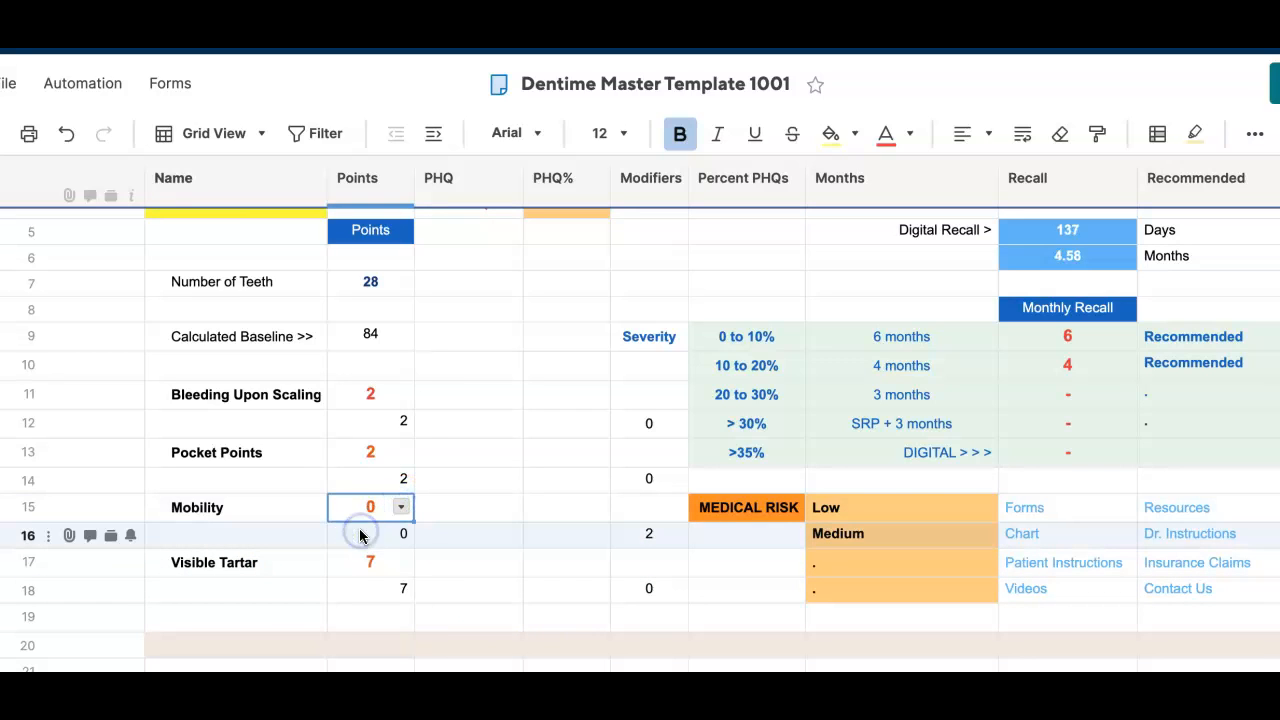
# Raise the Pocket Points score to 4 and the Bleeding Upon Scaling score to 7
pyautogui.click(394, 456)
pyautogui.click(400, 453)
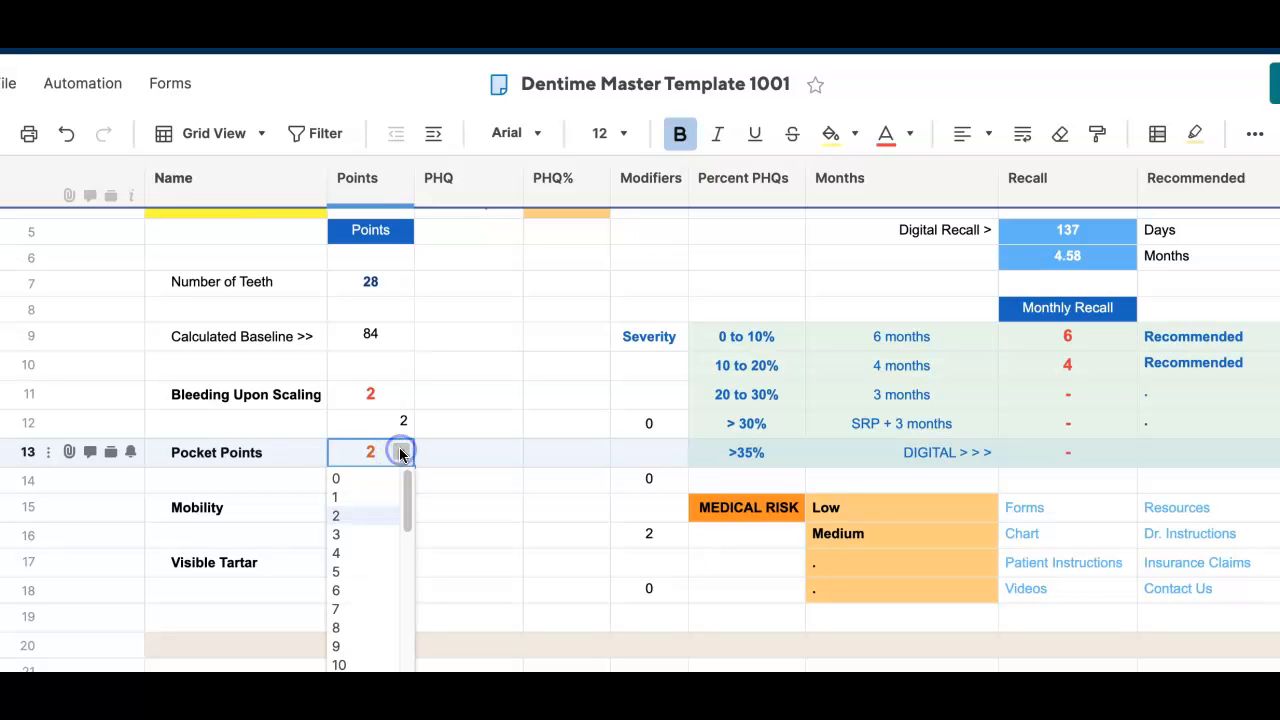
pyautogui.click(356, 549)
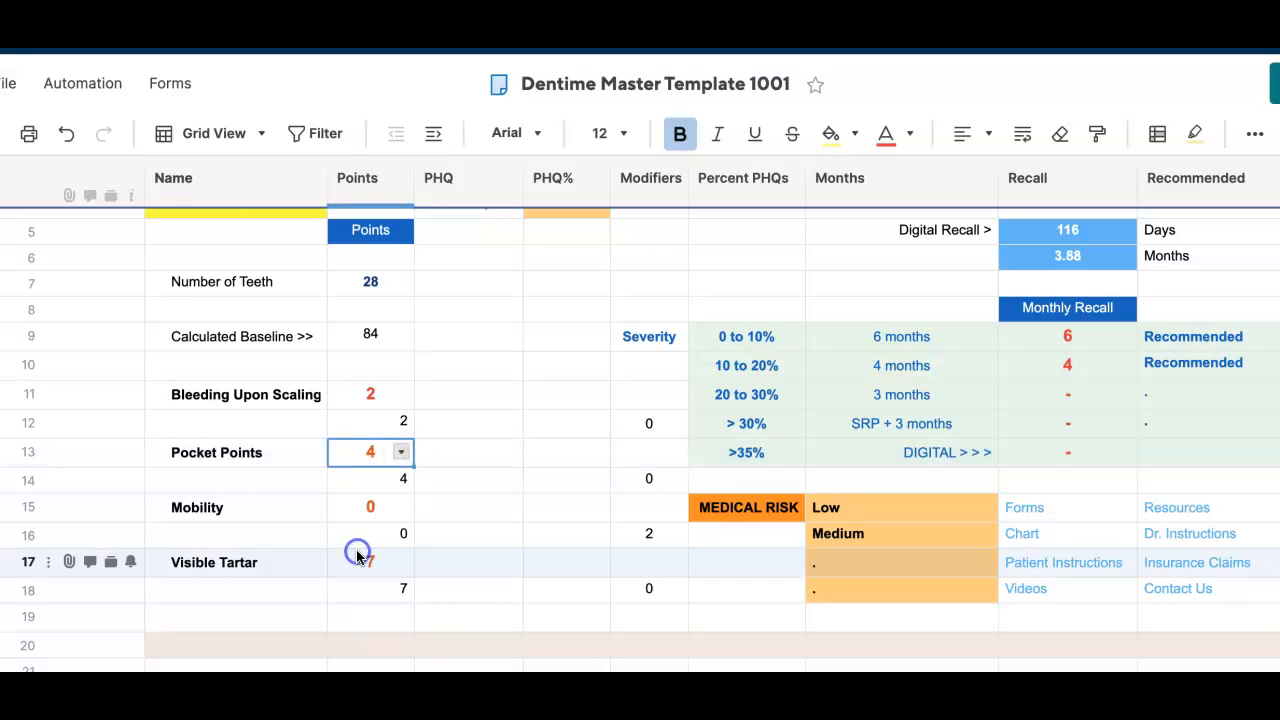
pyautogui.click(381, 447)
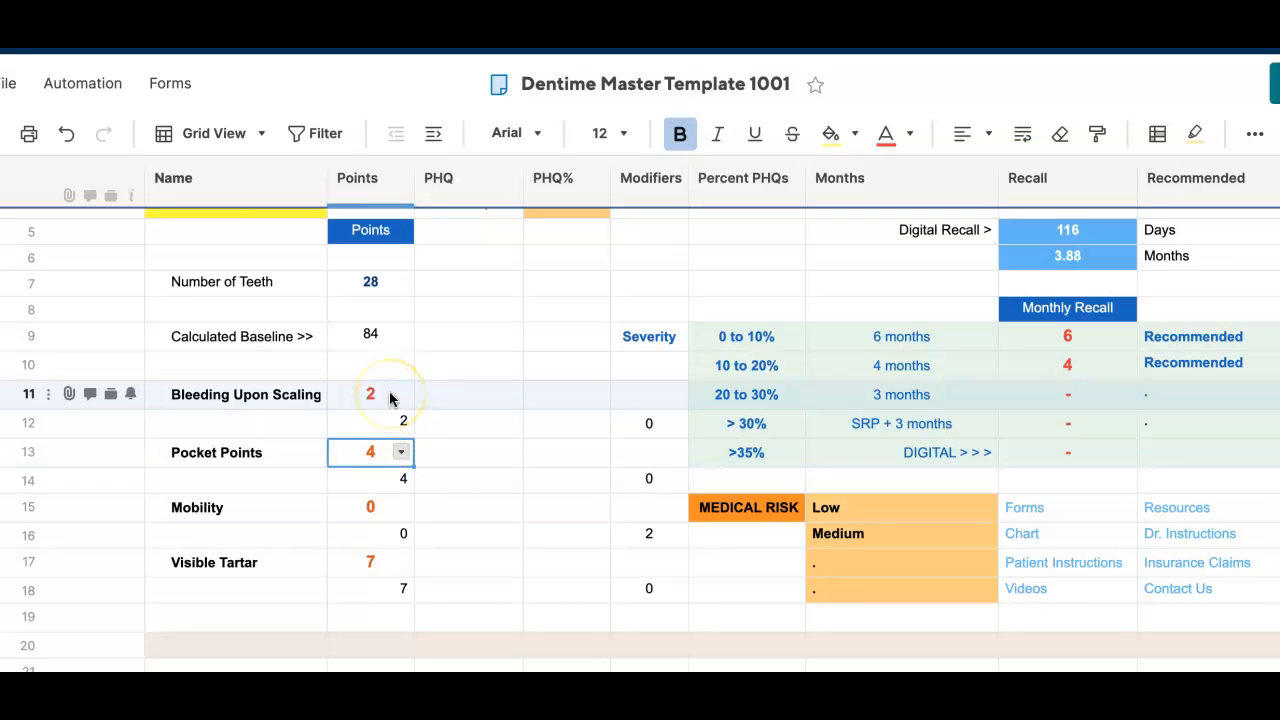
pyautogui.click(389, 395)
pyautogui.click(400, 393)
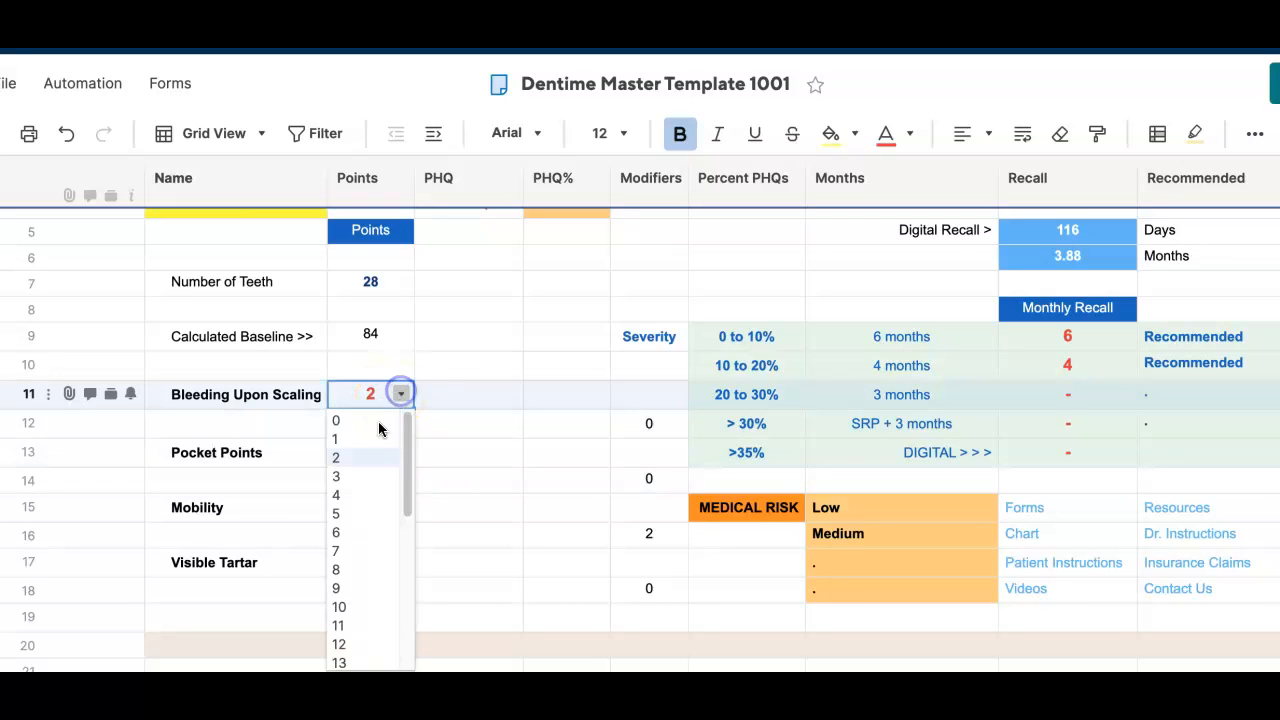
pyautogui.click(340, 551)
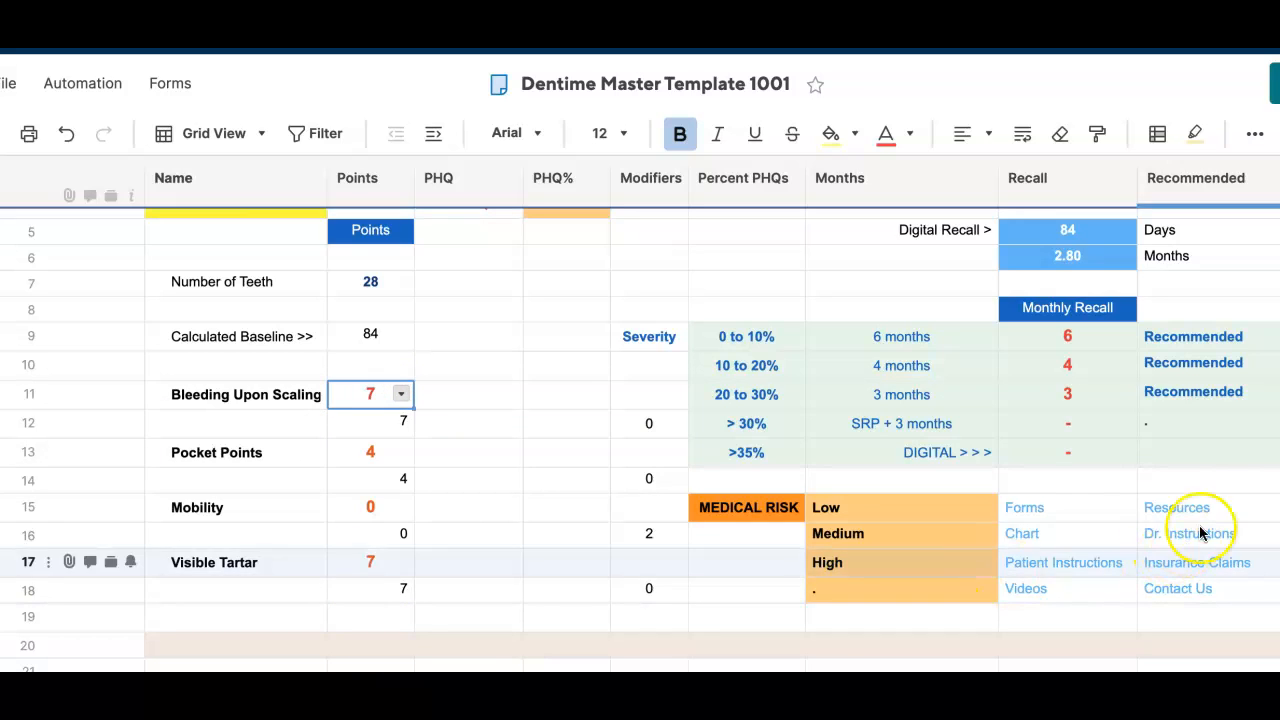
pyautogui.scroll(2, 866, 294)
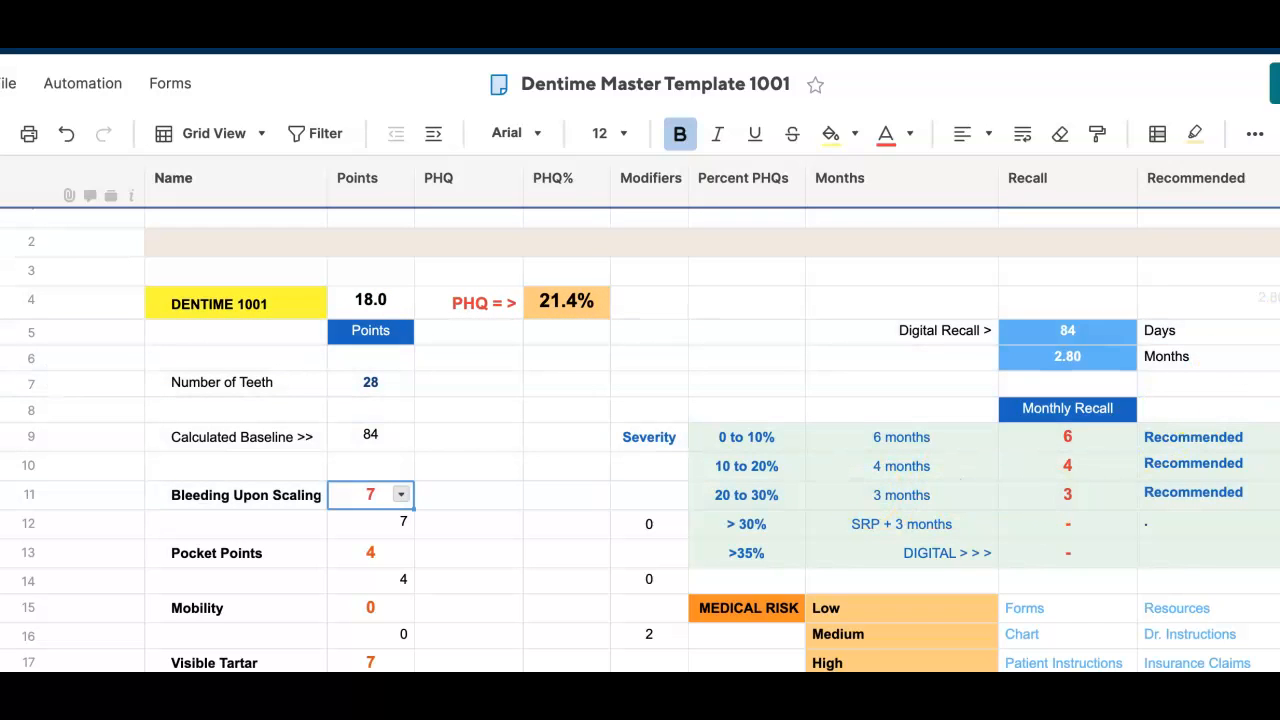
pyautogui.scroll(-1, 1157, 334)
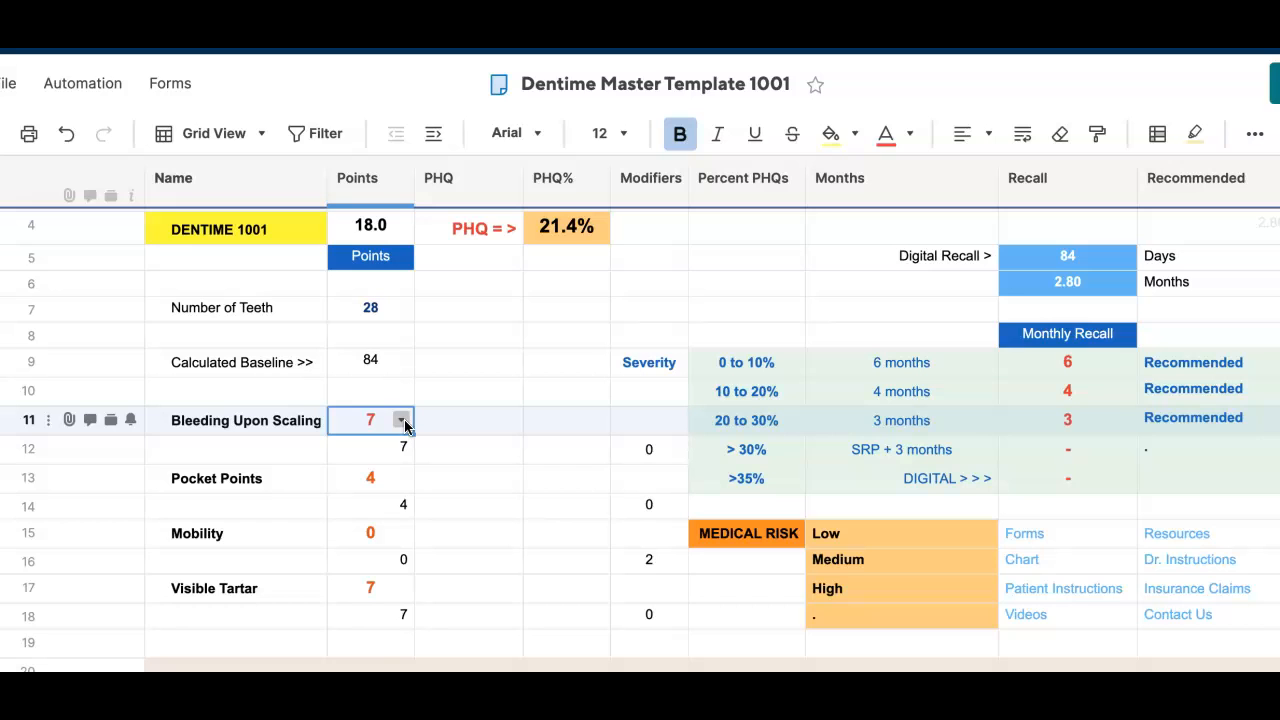
# Lower the Visible Tartar score to 4 and the Pocket Points score to 3
pyautogui.click(398, 590)
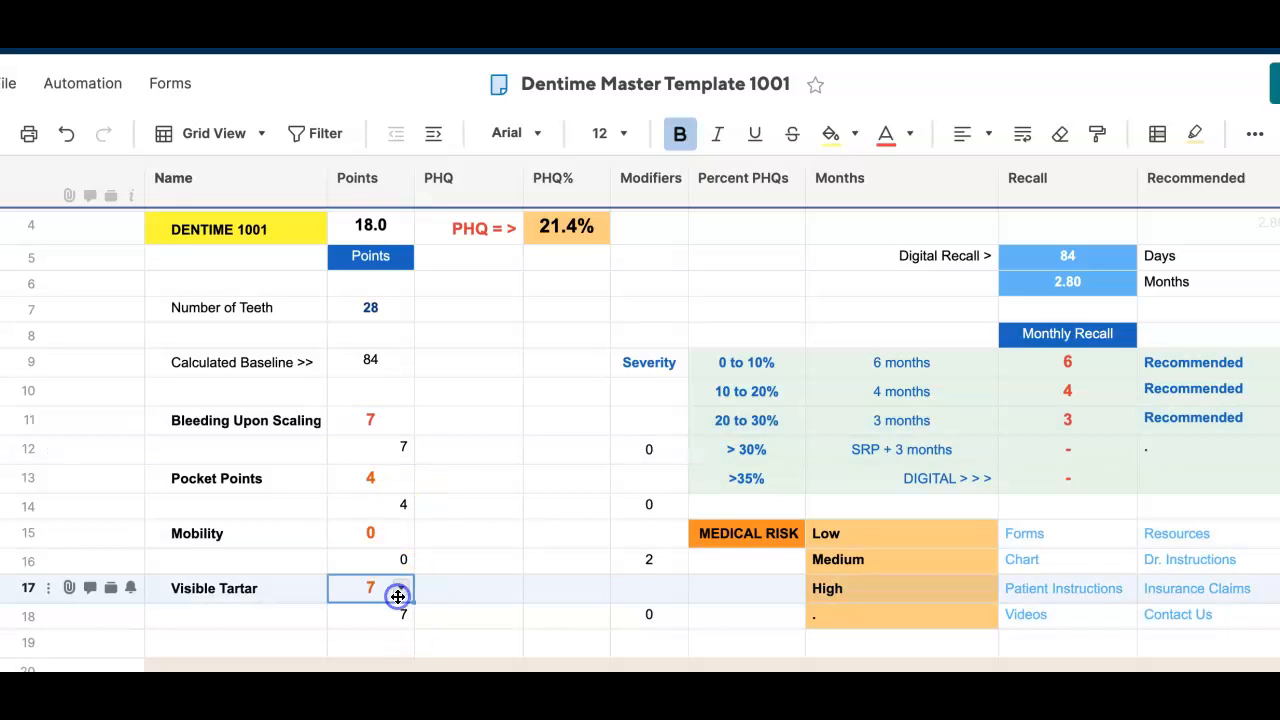
pyautogui.click(400, 591)
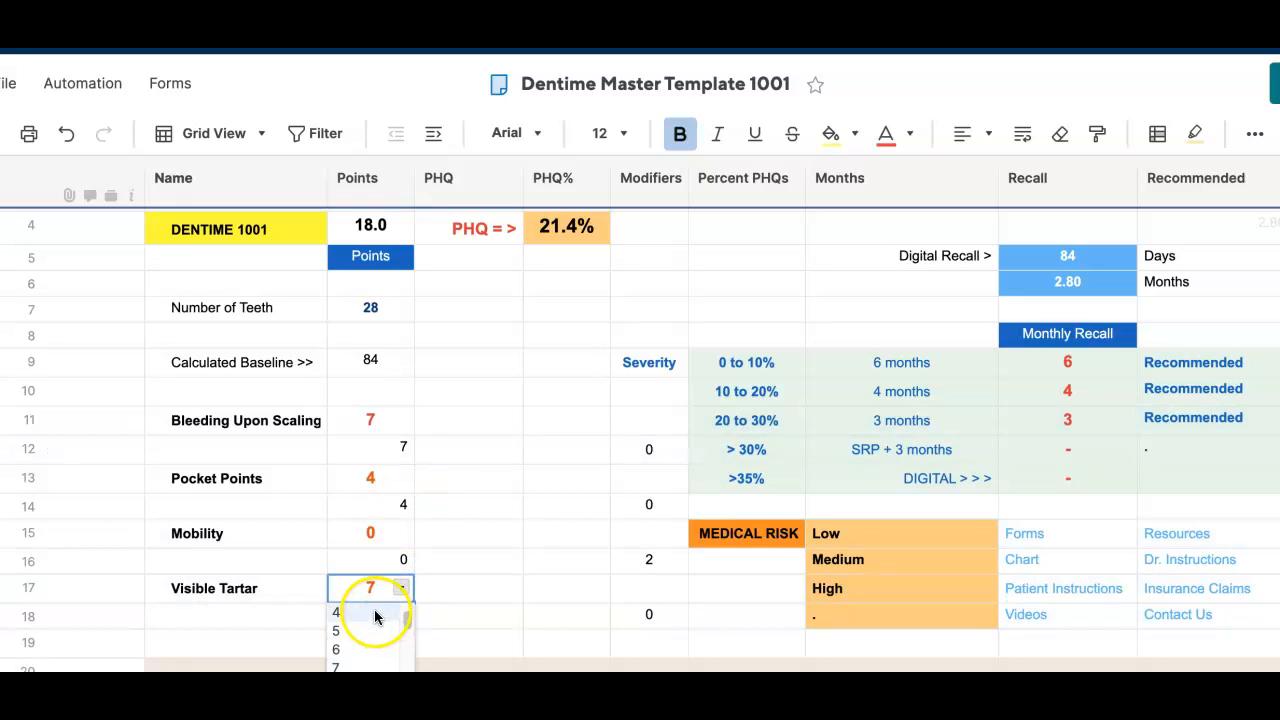
pyautogui.click(375, 612)
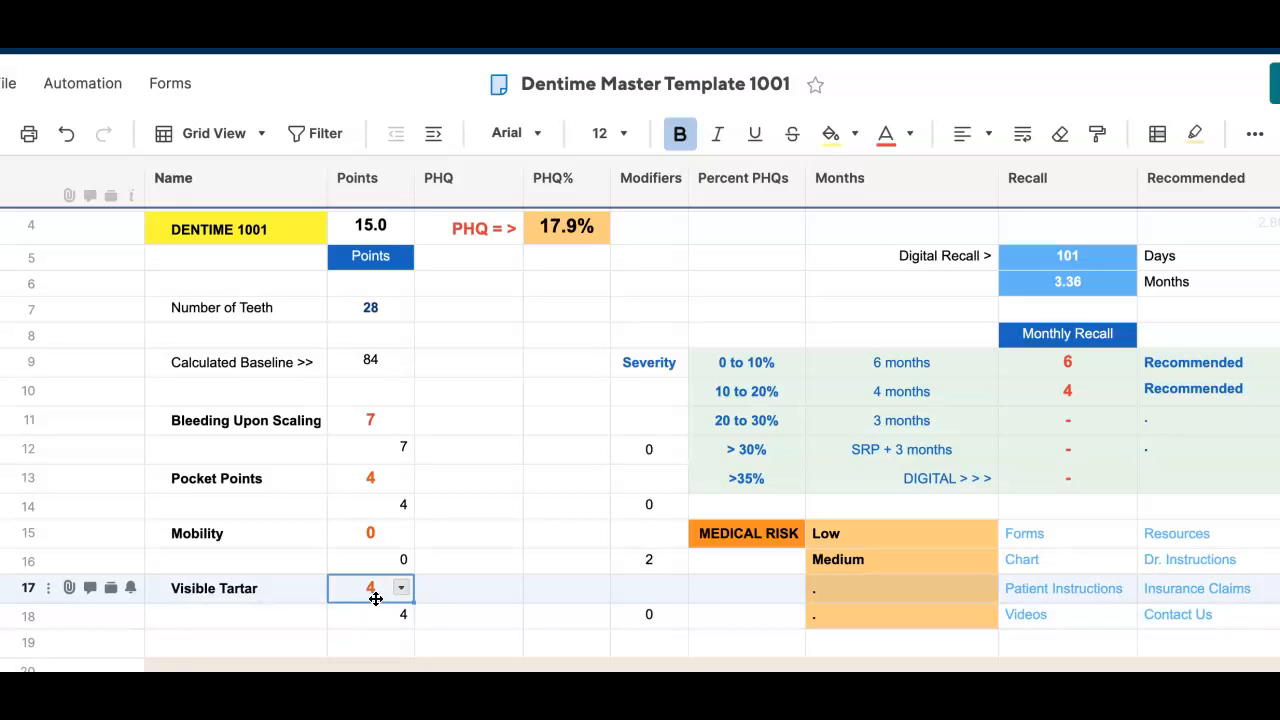
pyautogui.click(377, 597)
pyautogui.click(376, 592)
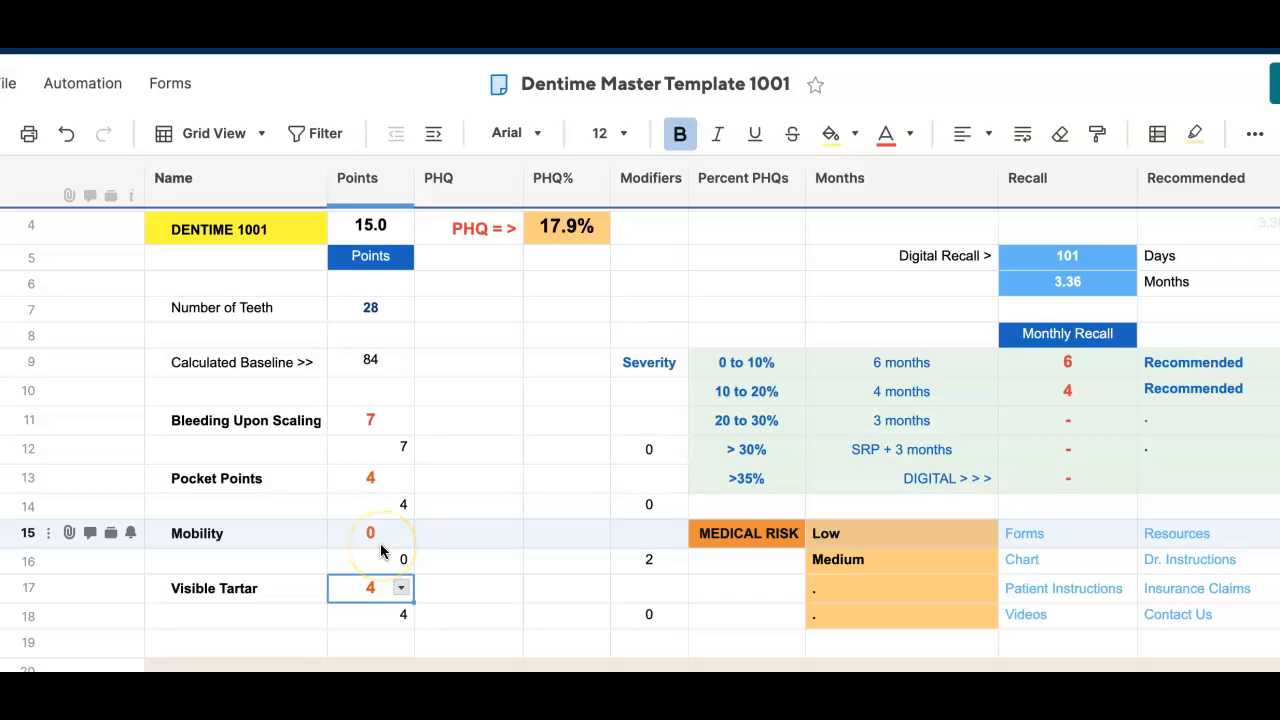
pyautogui.click(400, 480)
pyautogui.click(400, 482)
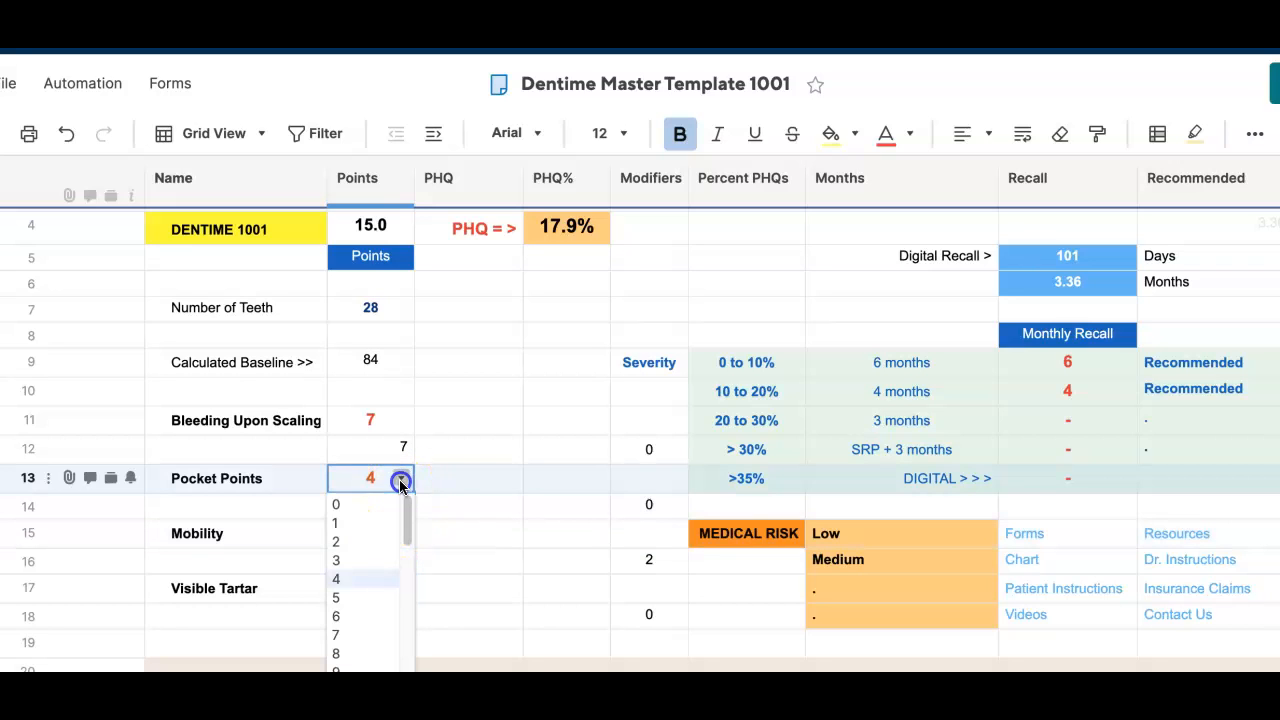
pyautogui.click(355, 558)
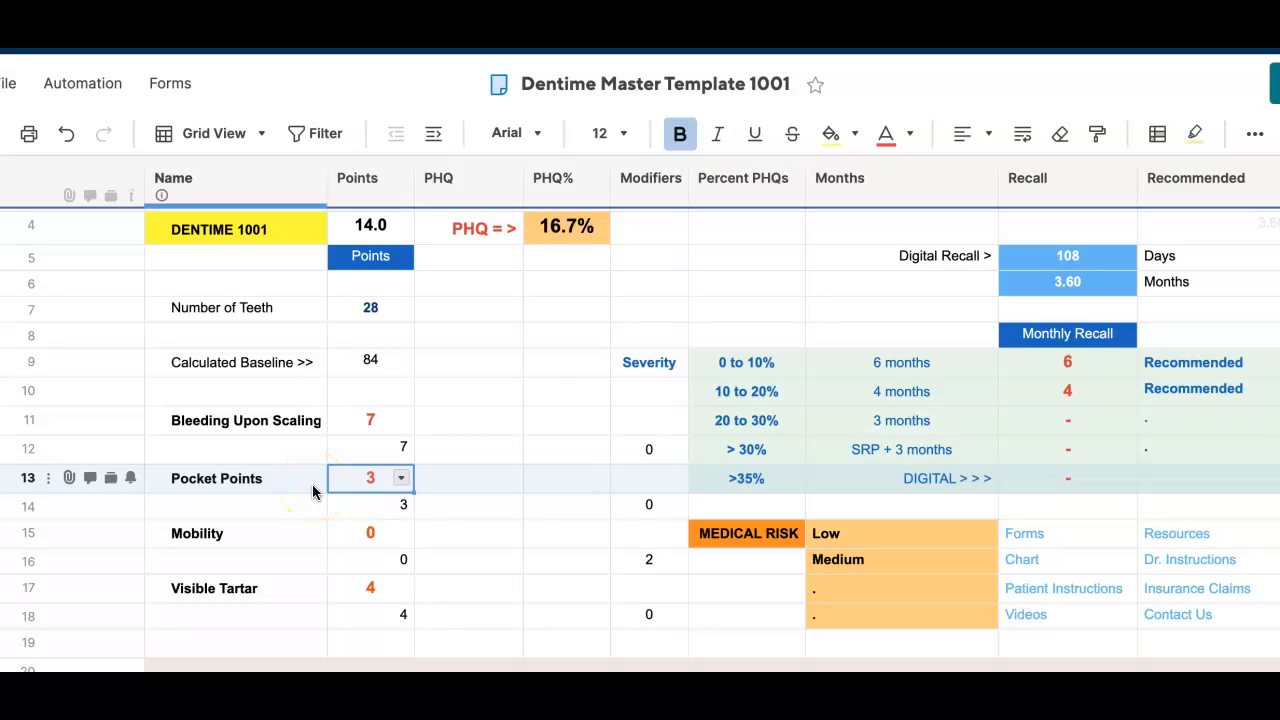
# Lower the Bleeding Upon Scaling score to 4 and further down to 0
pyautogui.click(388, 421)
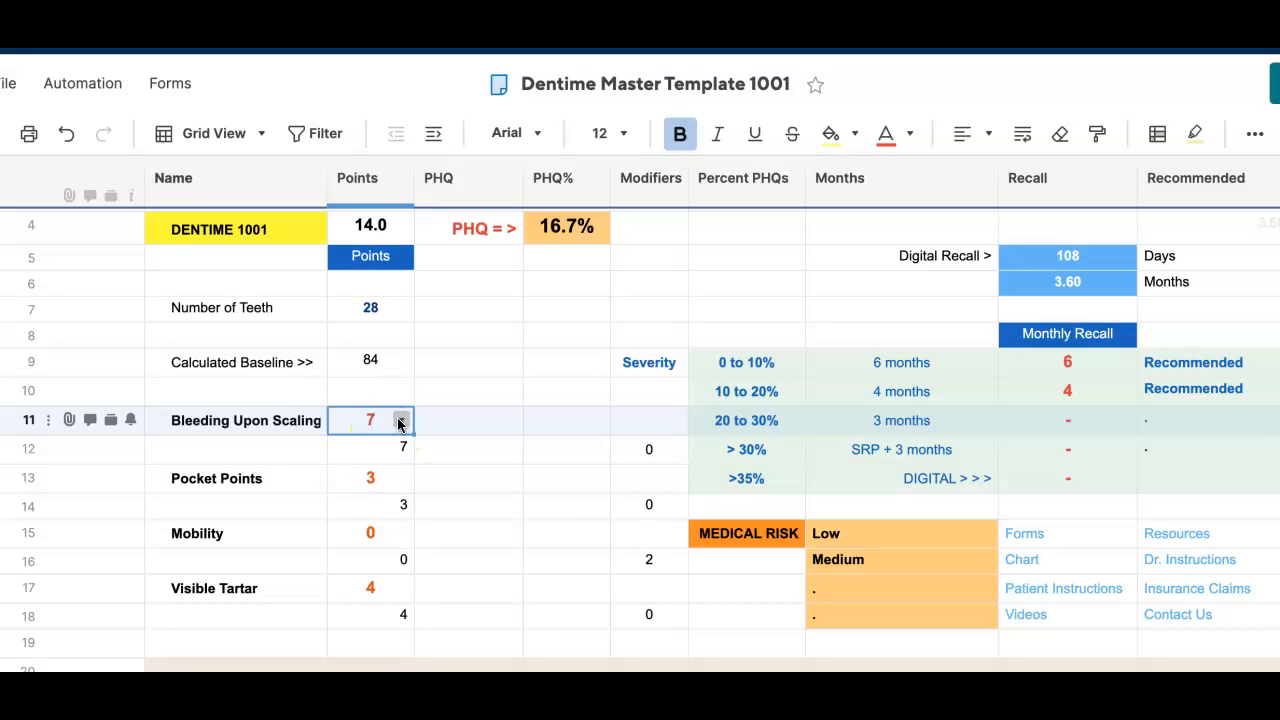
pyautogui.click(400, 421)
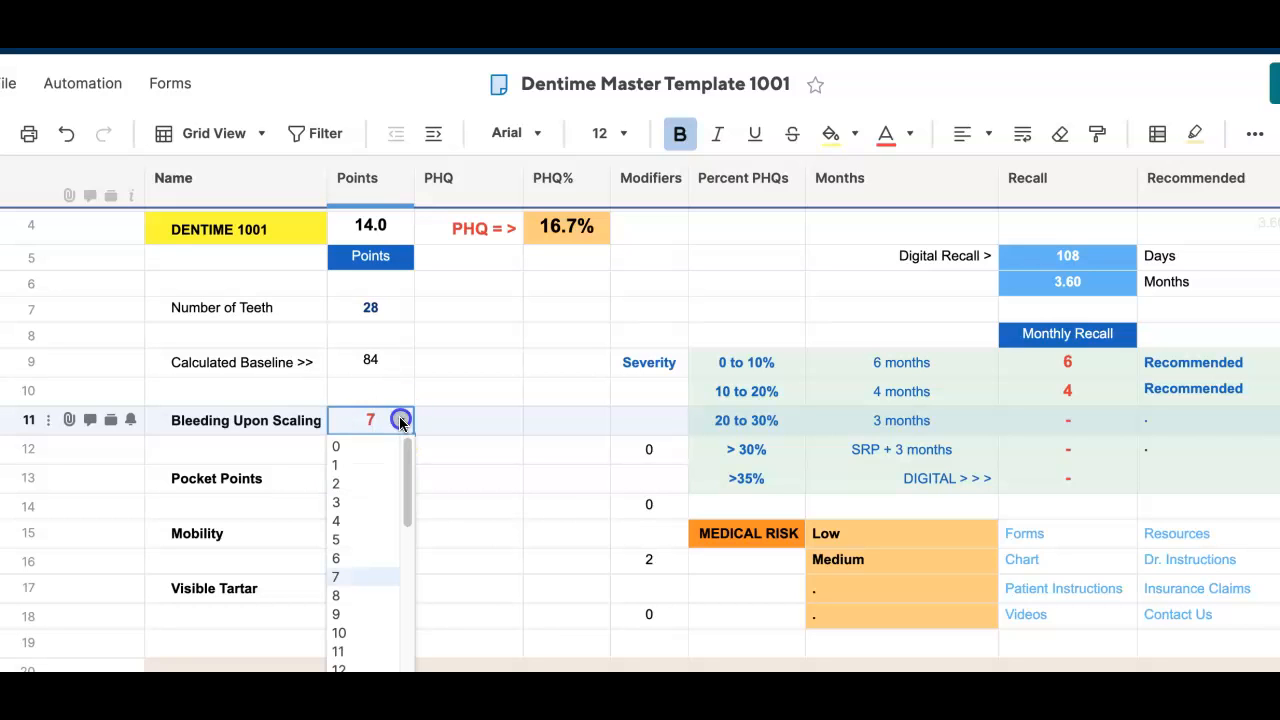
pyautogui.click(343, 521)
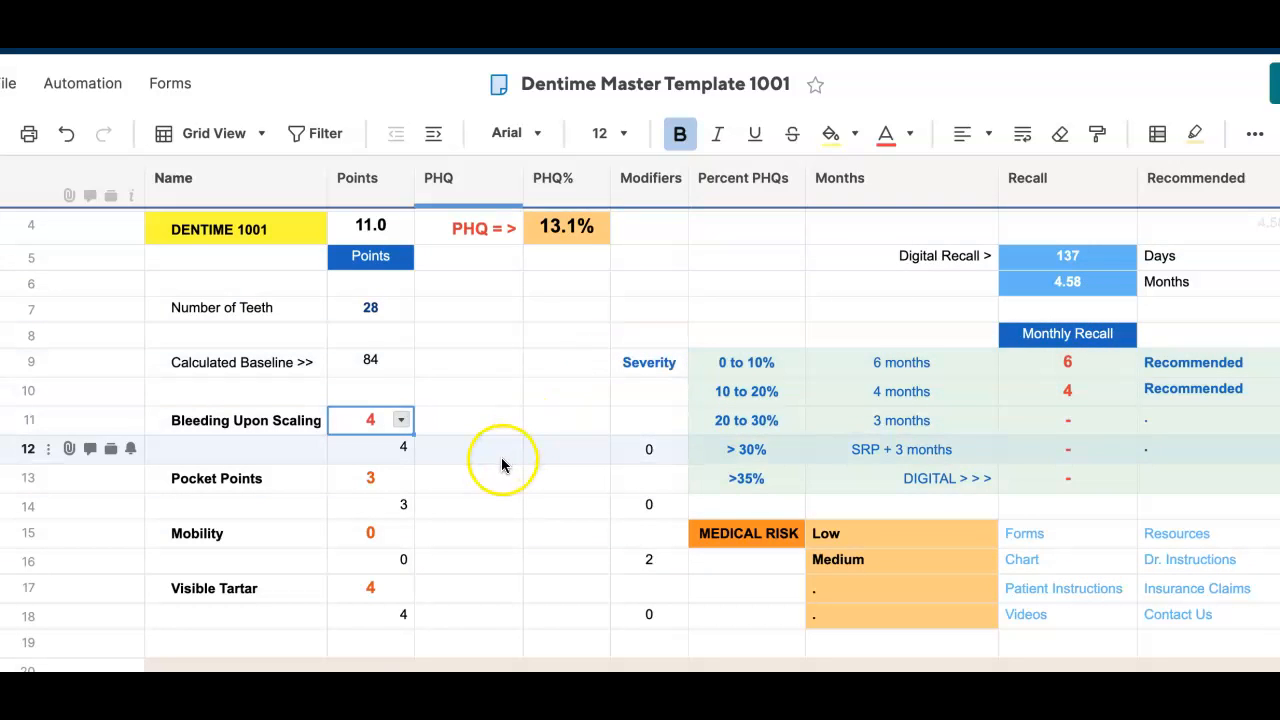
pyautogui.click(401, 421)
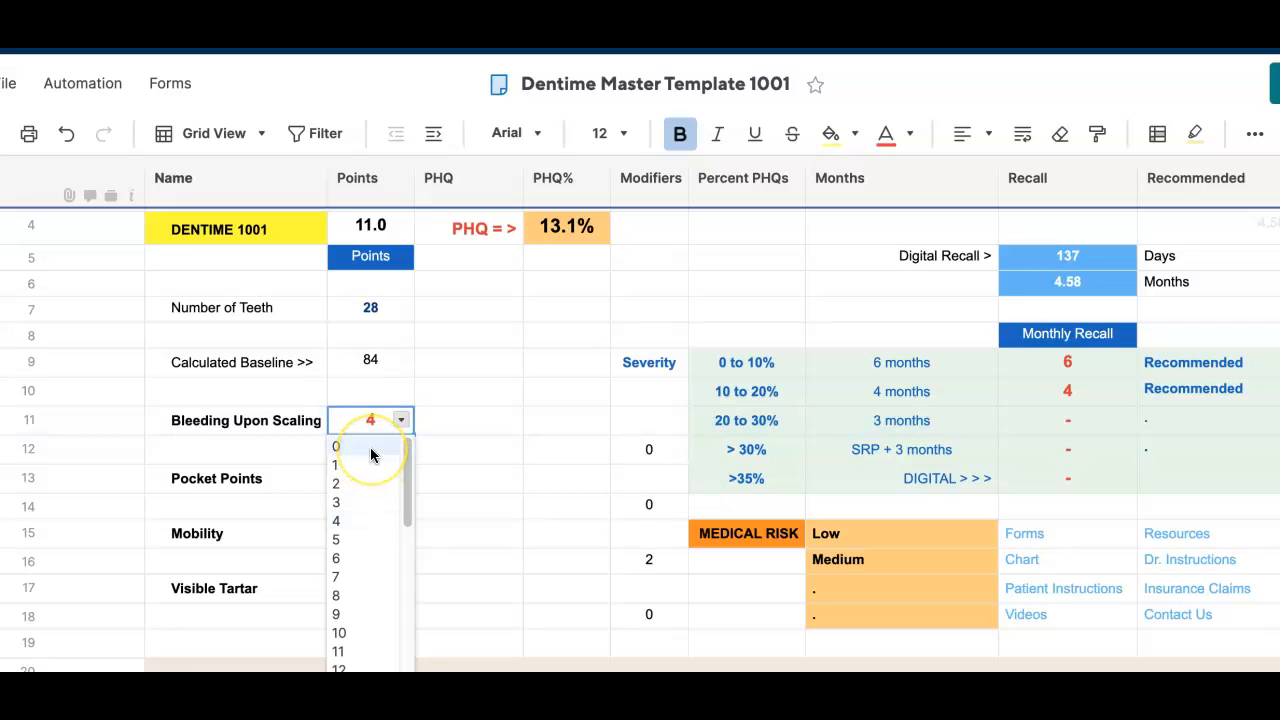
pyautogui.click(370, 455)
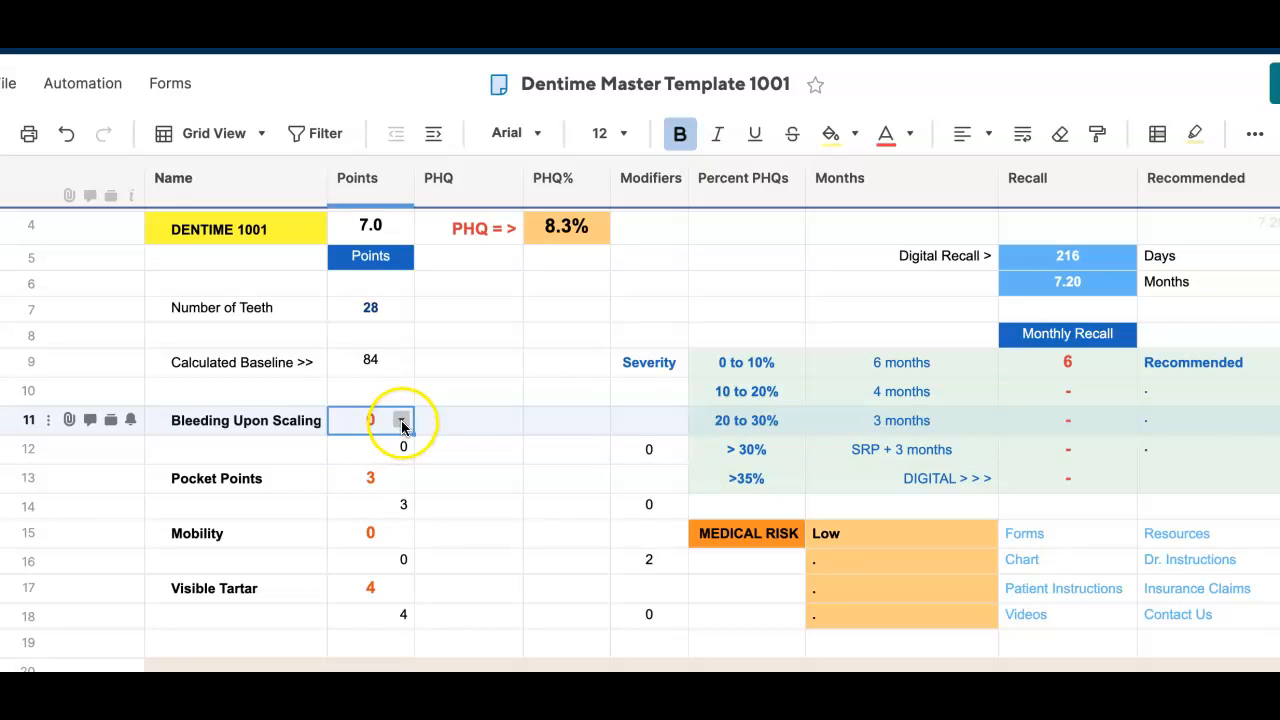
# Set both the Bleeding Upon Scaling score and the Pocket Points score to 2
pyautogui.click(400, 420)
pyautogui.click(357, 484)
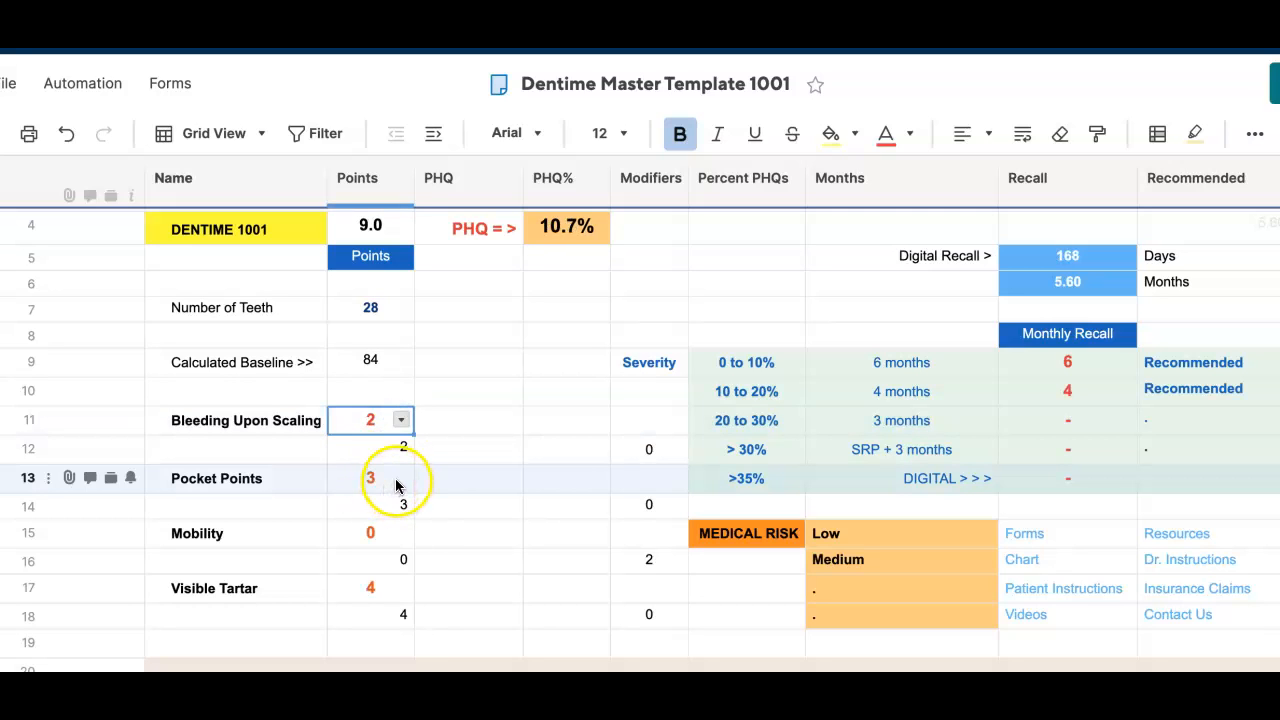
pyautogui.click(398, 485)
pyautogui.click(400, 478)
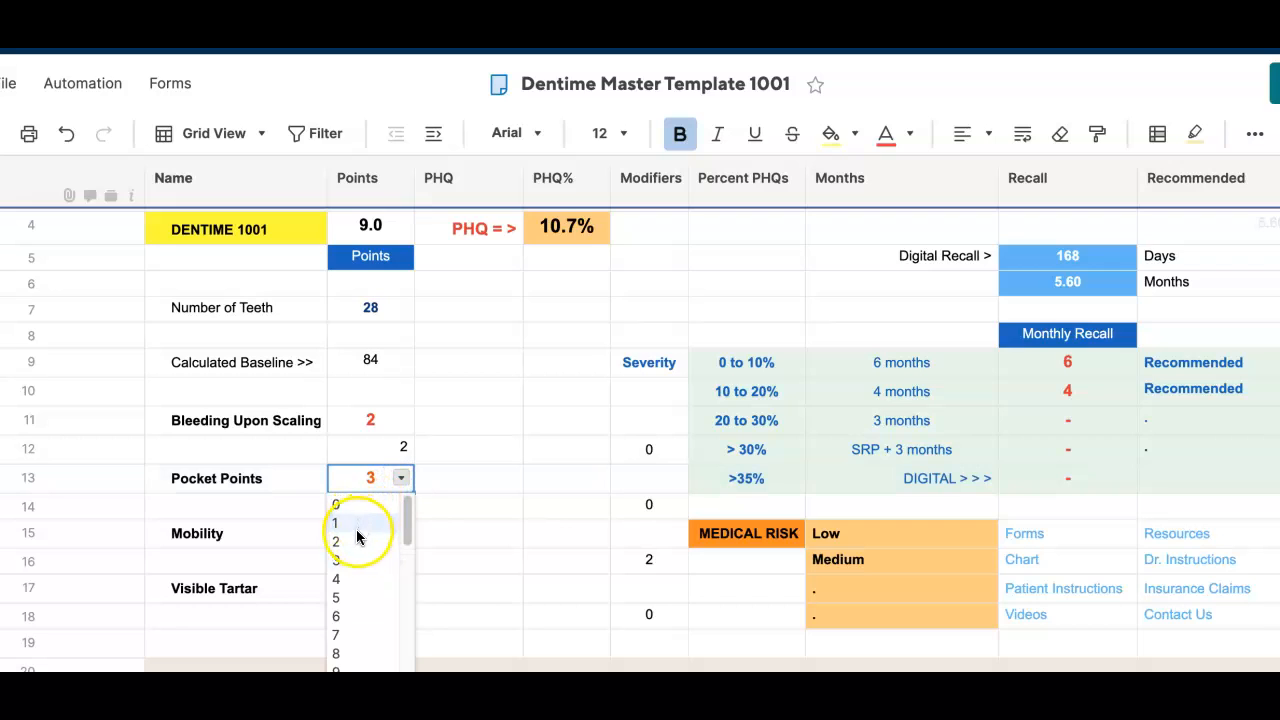
pyautogui.click(356, 538)
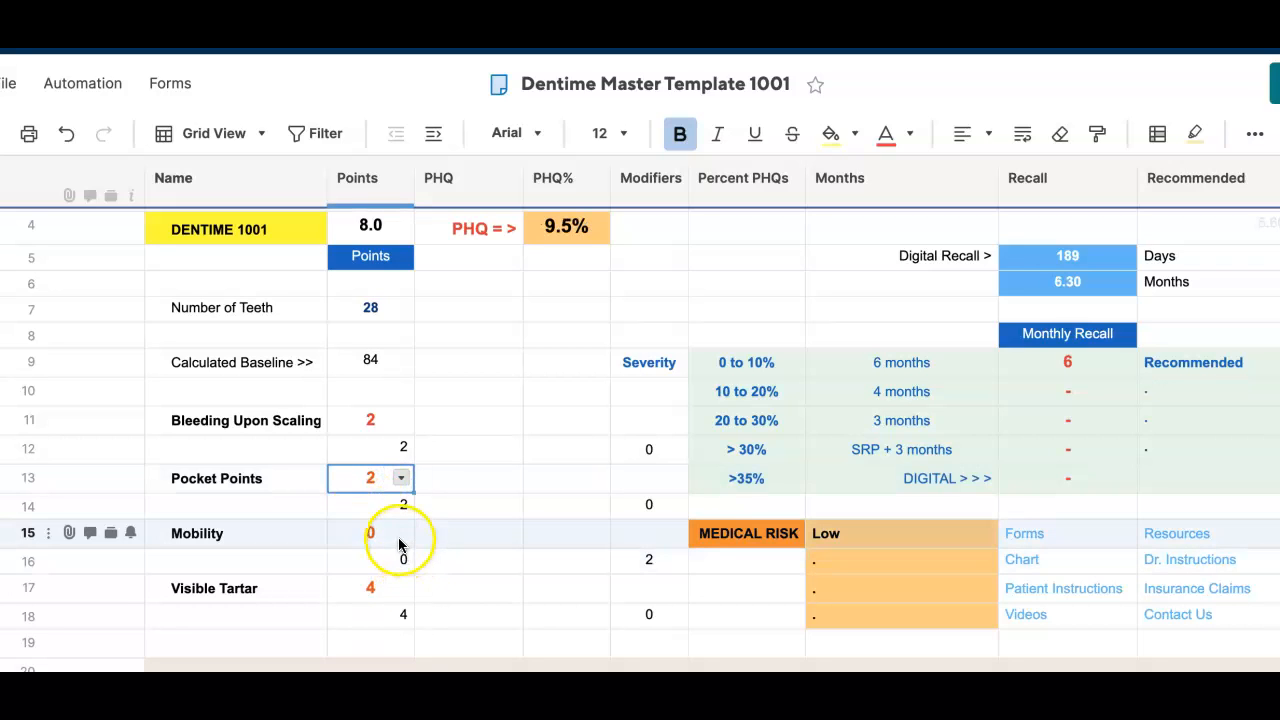
# Set both the Mobility score and the Visible Tartar score to 2
pyautogui.click(397, 534)
pyautogui.click(400, 533)
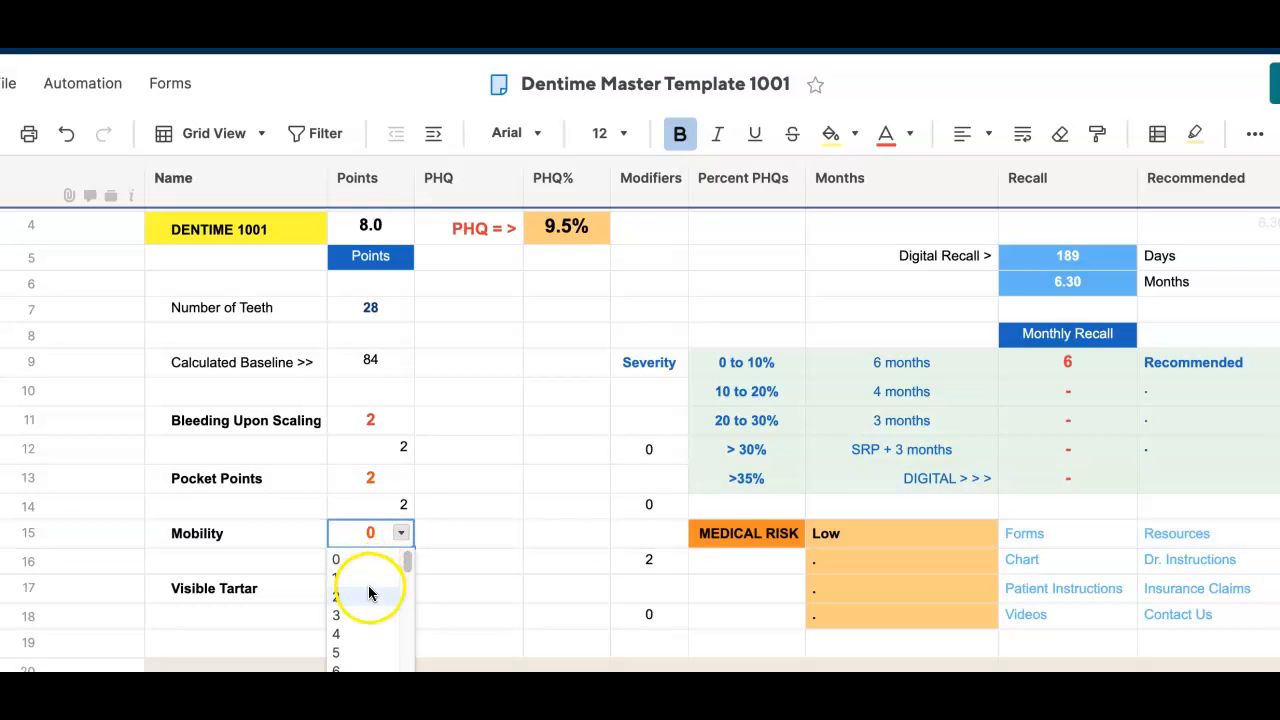
pyautogui.click(367, 594)
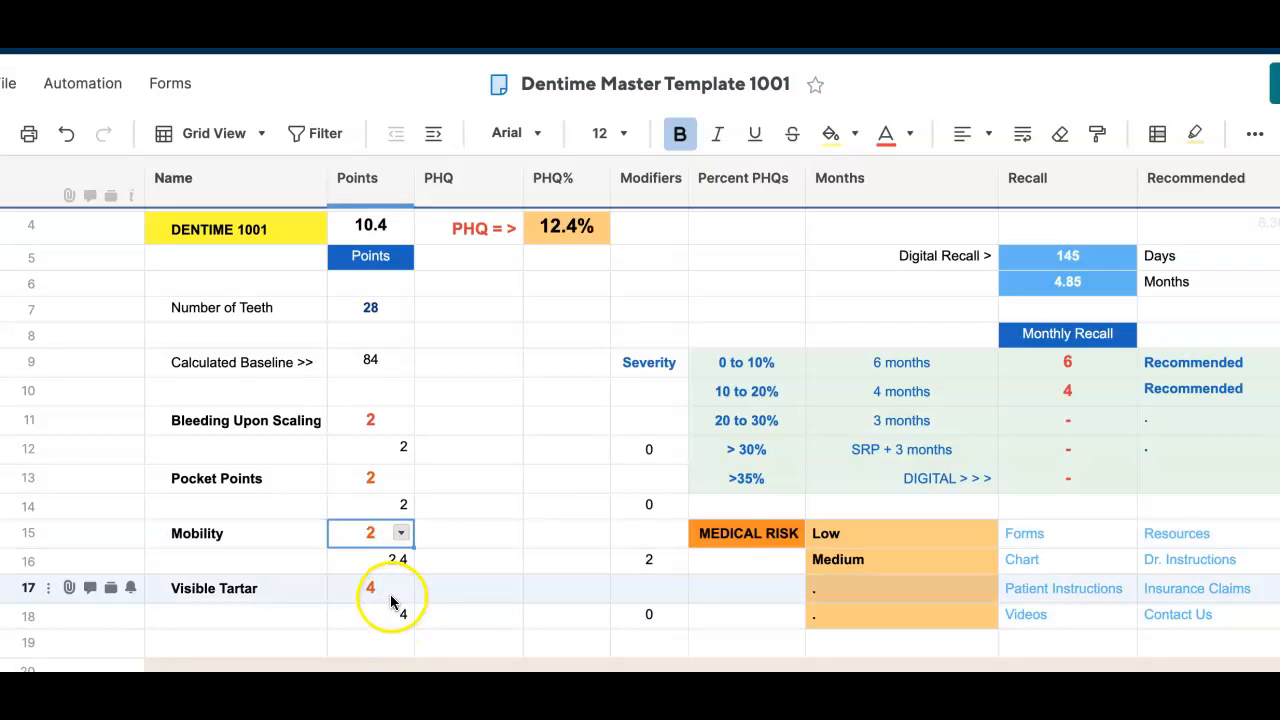
pyautogui.click(395, 589)
pyautogui.click(401, 590)
pyautogui.click(366, 632)
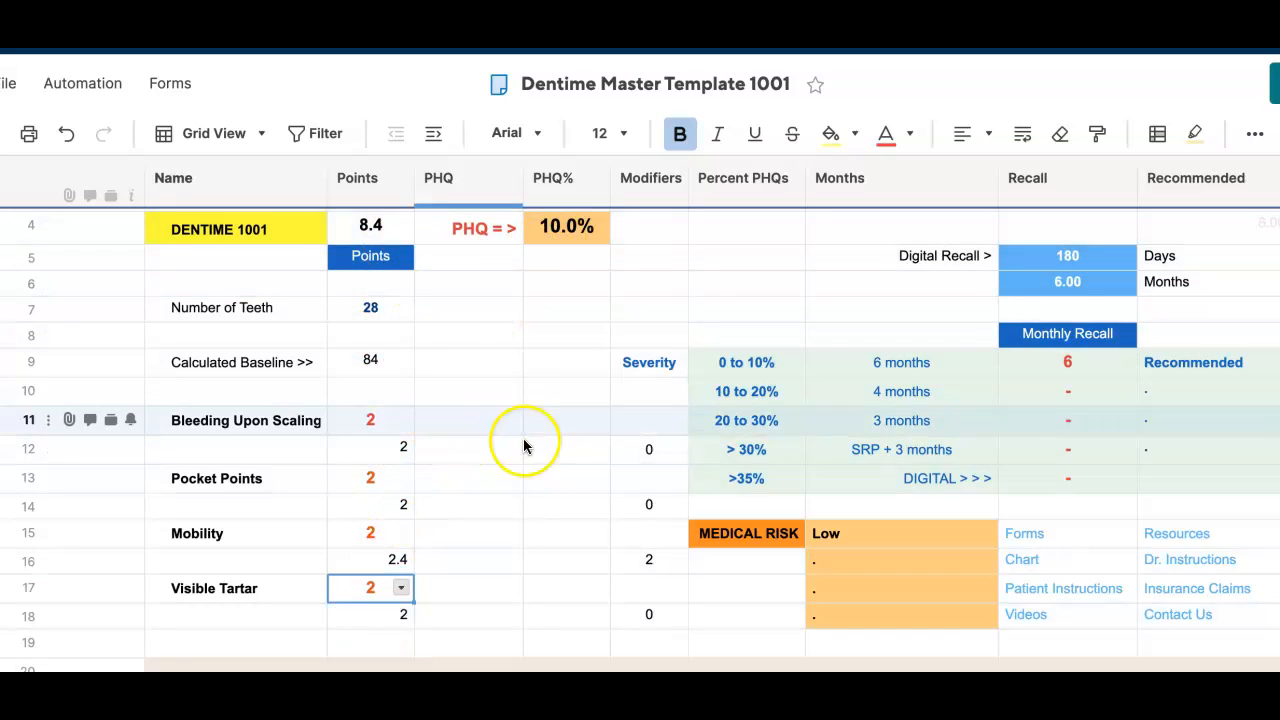
# Set the severity modifier for Mobility to 0
pyautogui.click(654, 561)
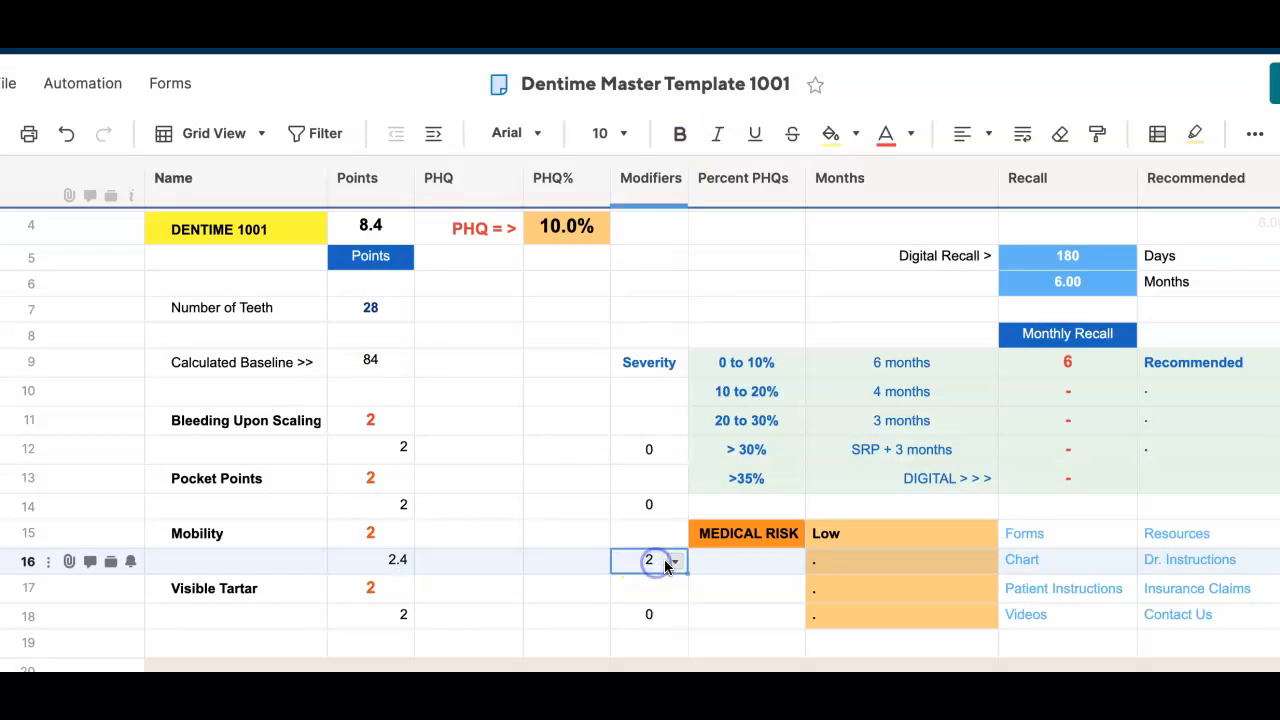
pyautogui.click(662, 559)
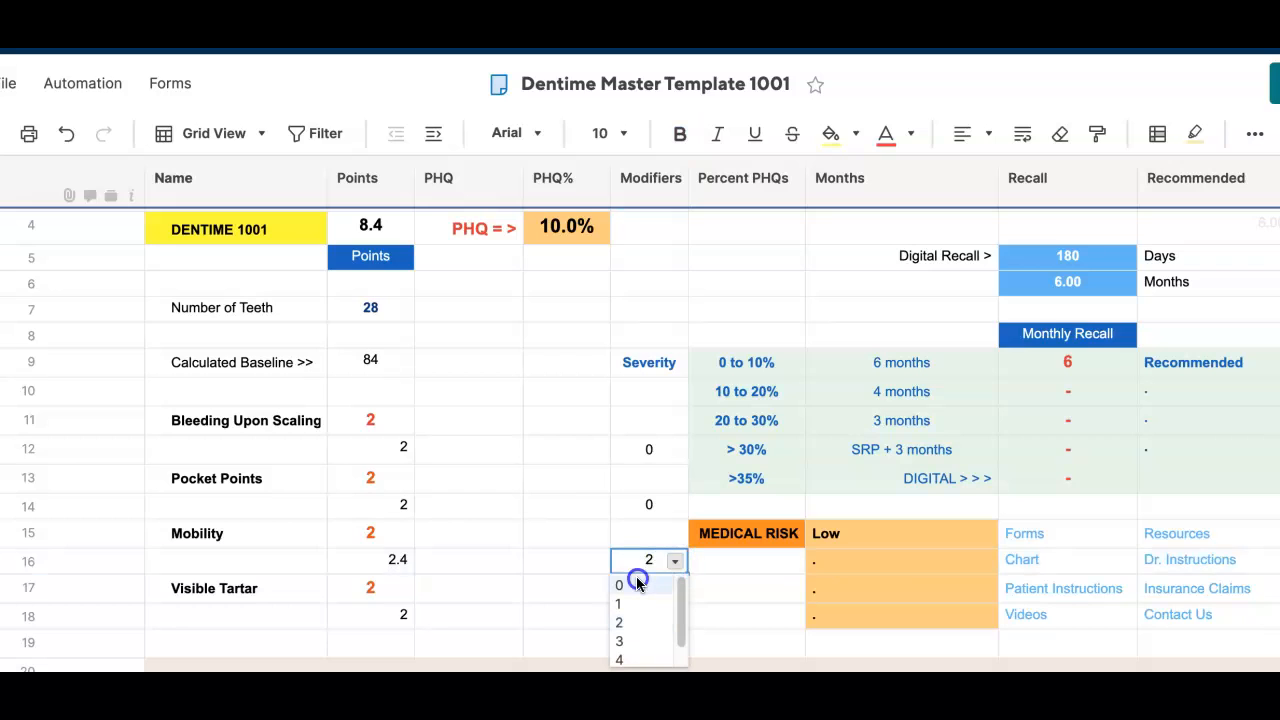
pyautogui.click(637, 584)
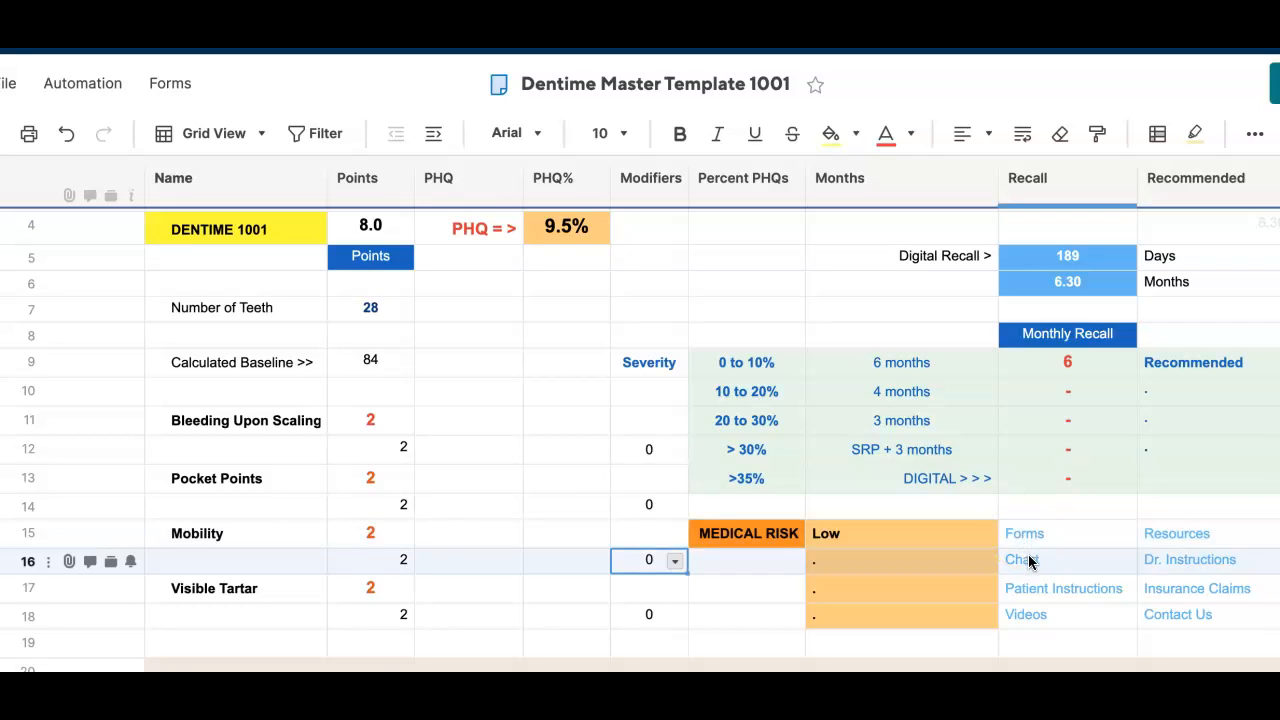
pyautogui.click(1033, 589)
pyautogui.click(1036, 614)
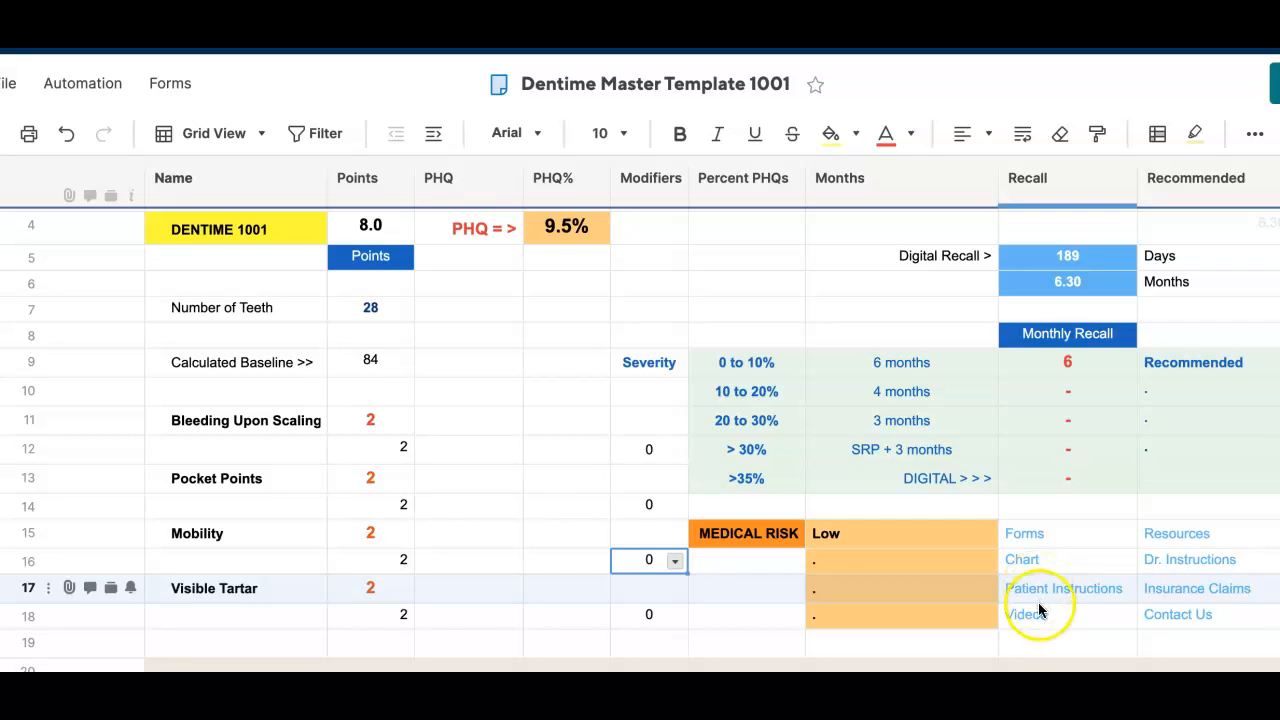
pyautogui.click(1179, 561)
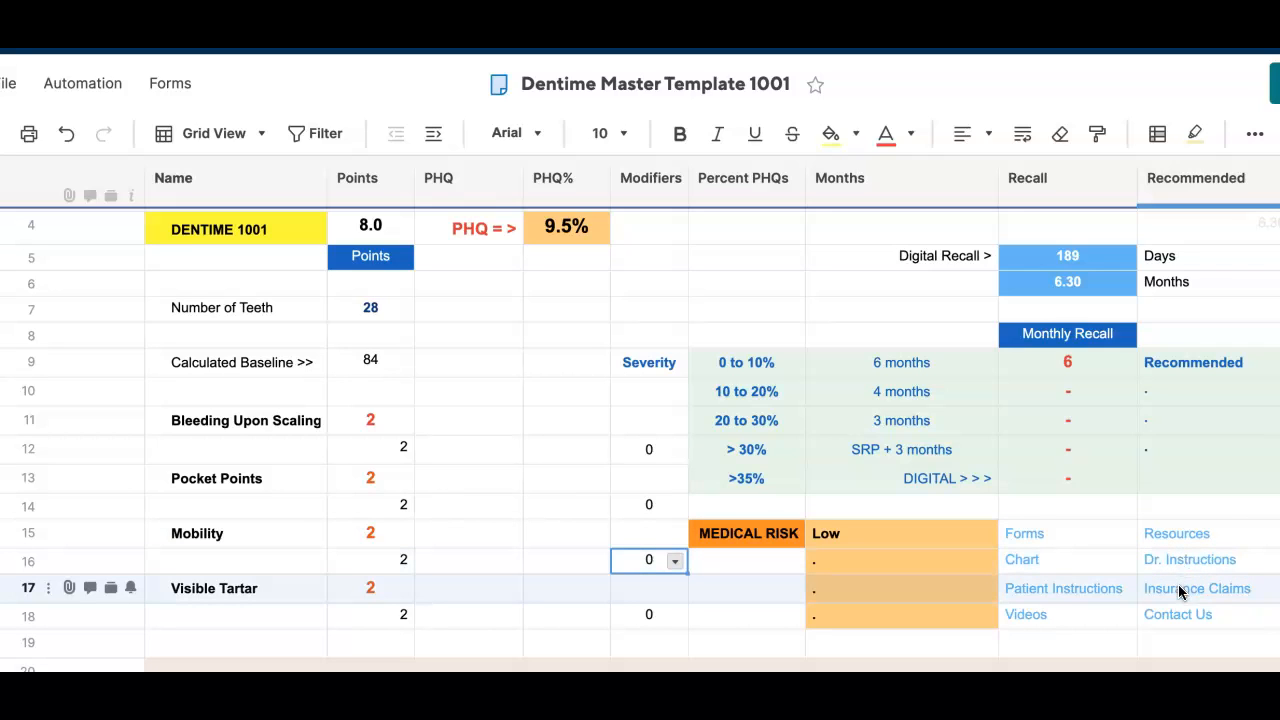
pyautogui.click(1181, 616)
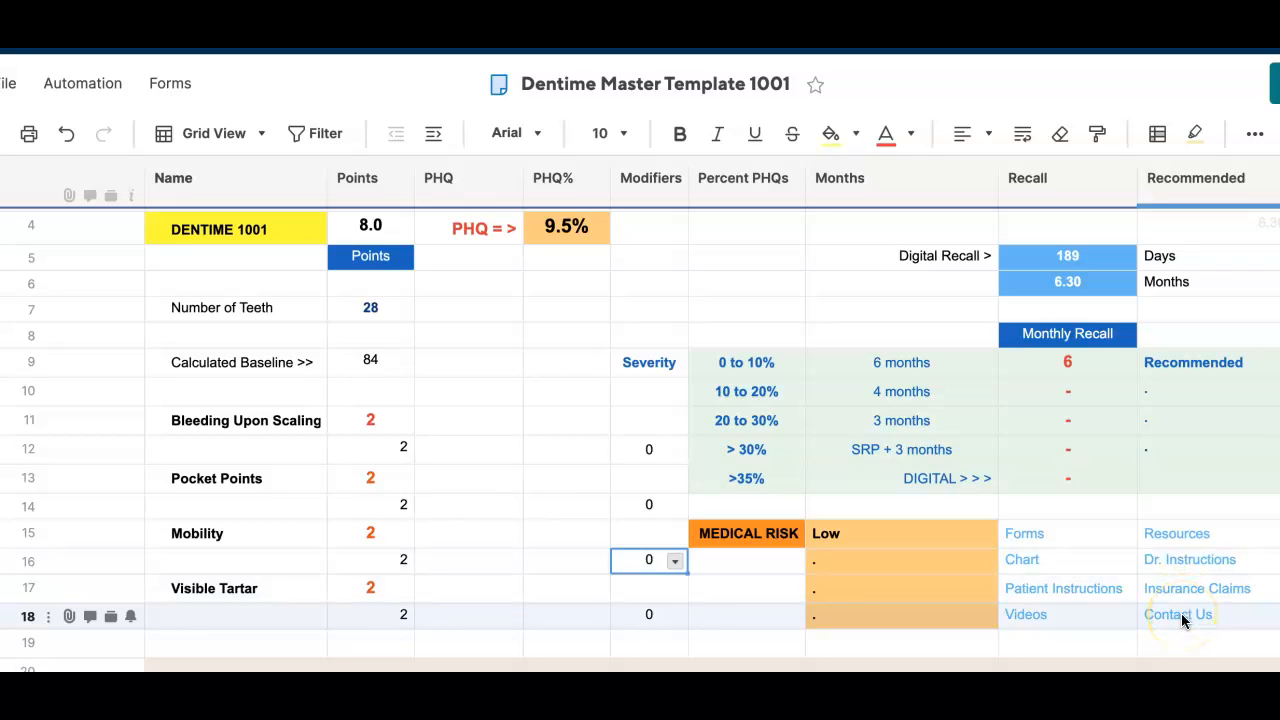